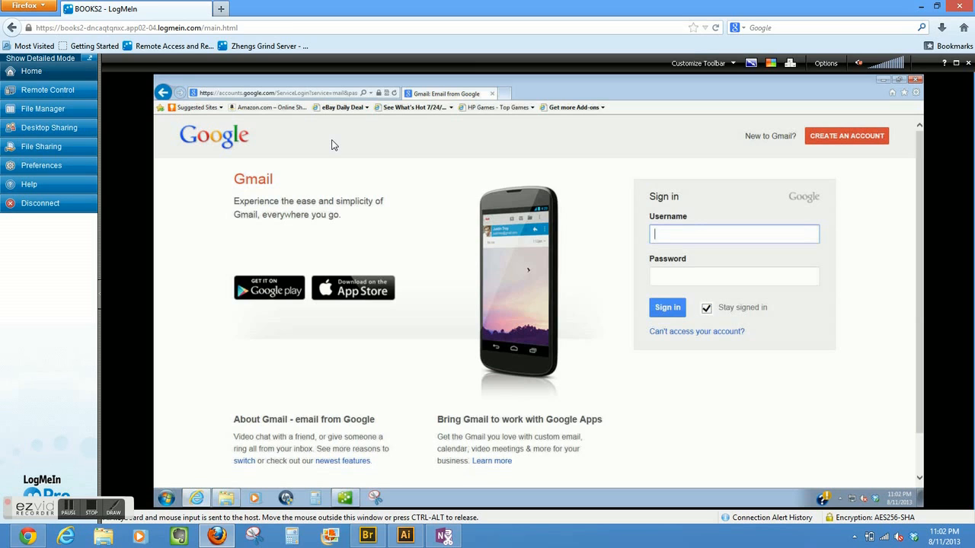
- Connect to the BOOKS2 computer in LogMeIn and select the remote browser's address bar
left_click(294, 91)
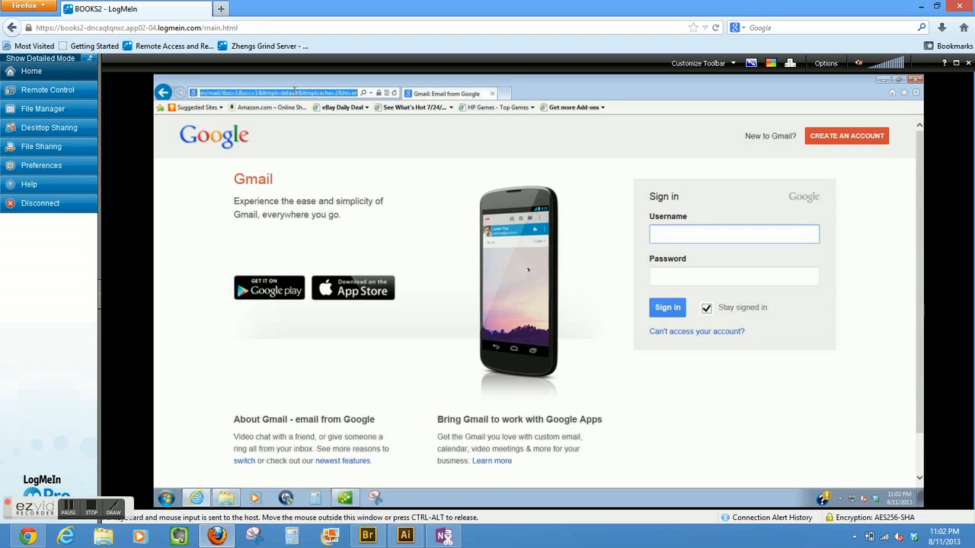
left_click(964, 62)
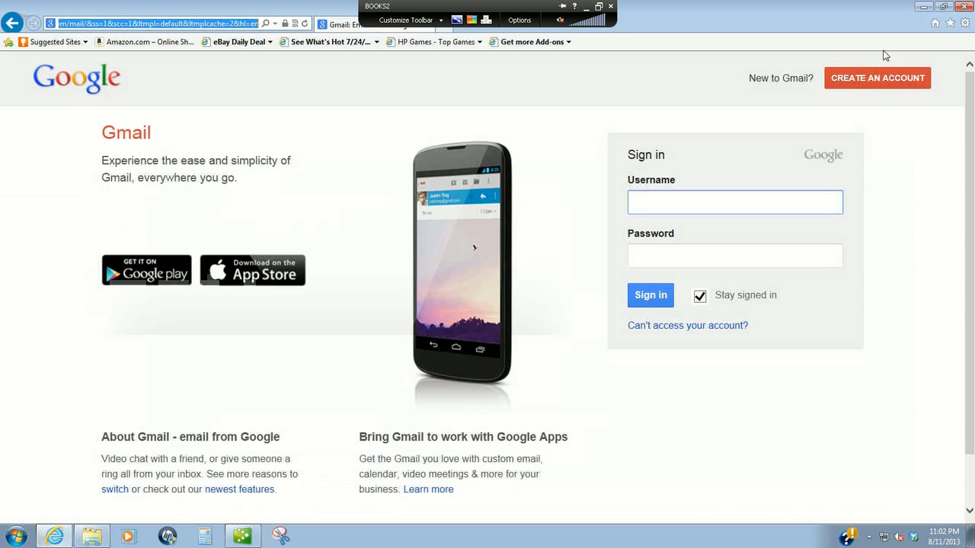
left_click(194, 23)
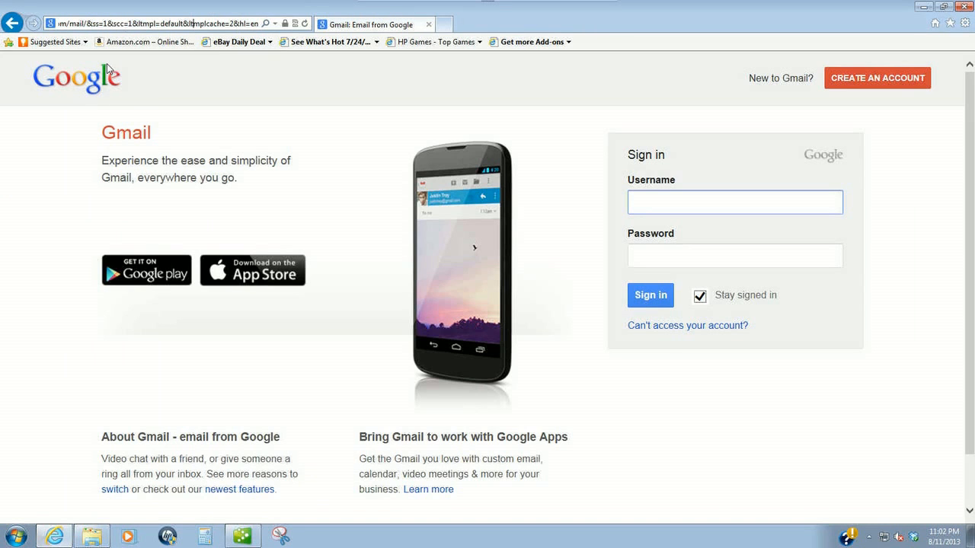
left_click(140, 103)
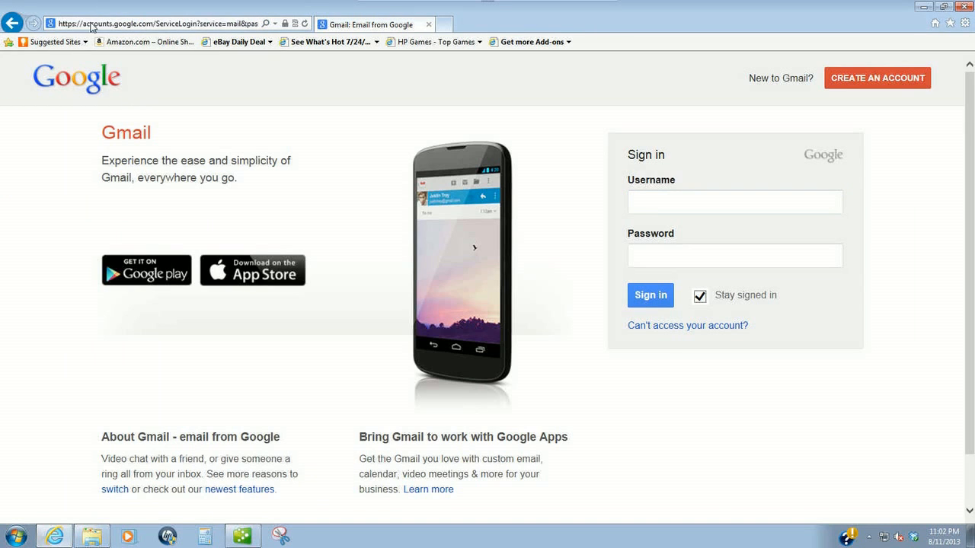
left_click(91, 27)
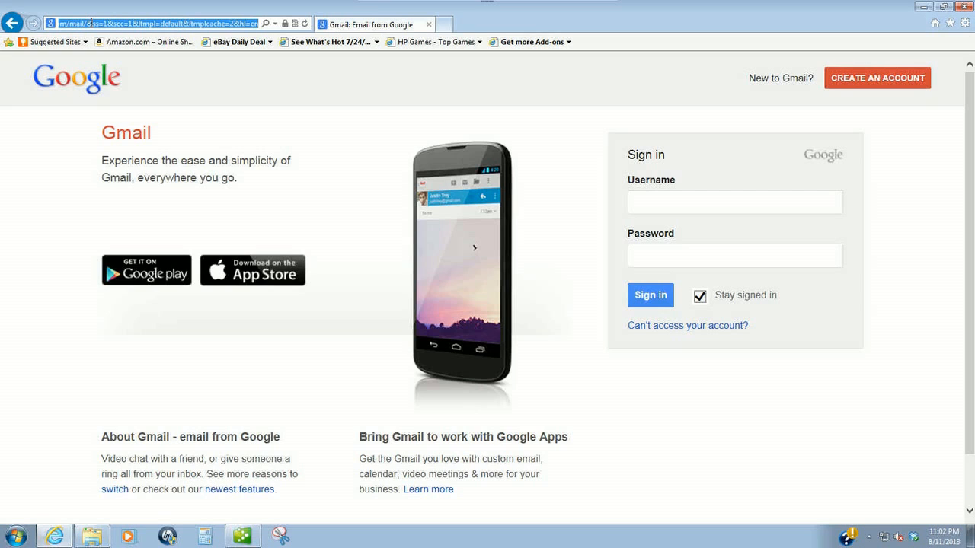
type("www.whento")
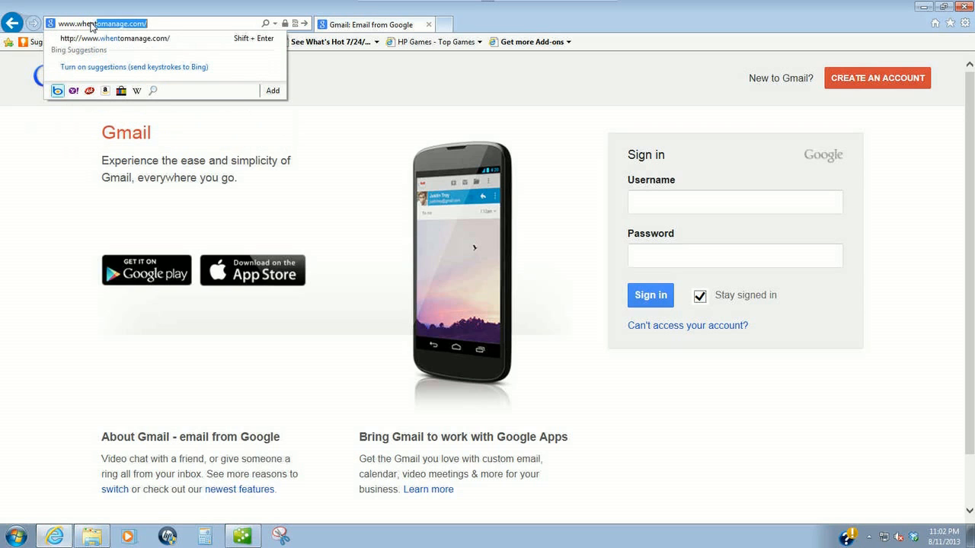
- Go to whentomanage.com and sign in with the account's username, password and location ID
left_click(116, 37)
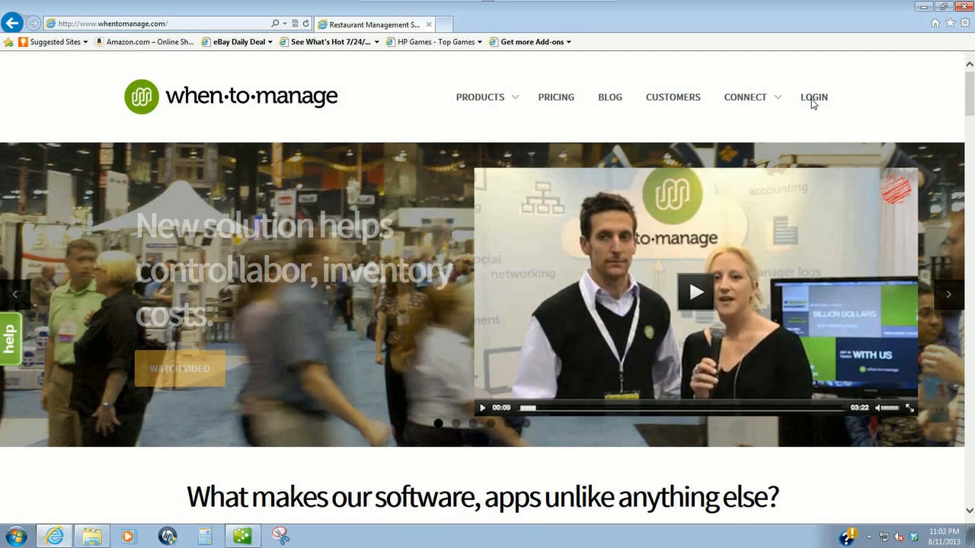
left_click(812, 100)
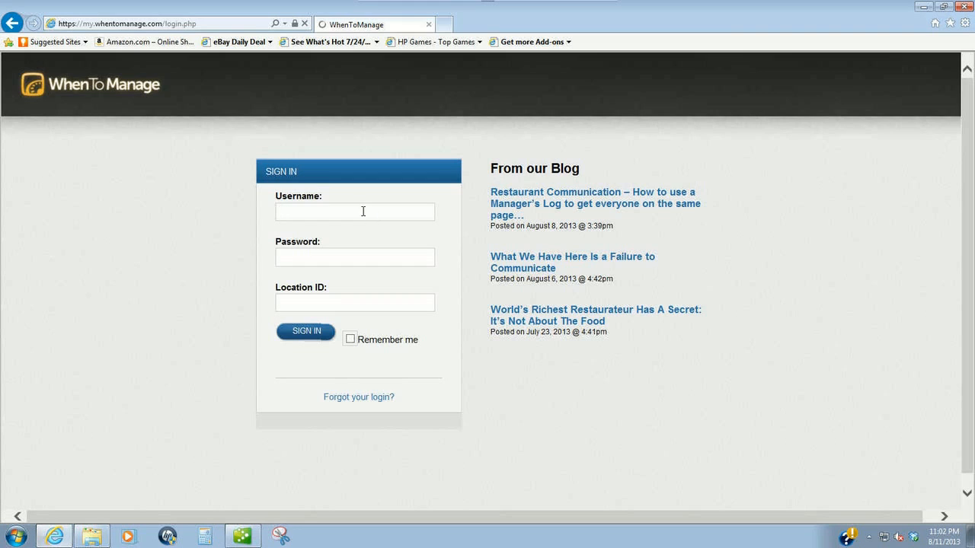
key("Tab")
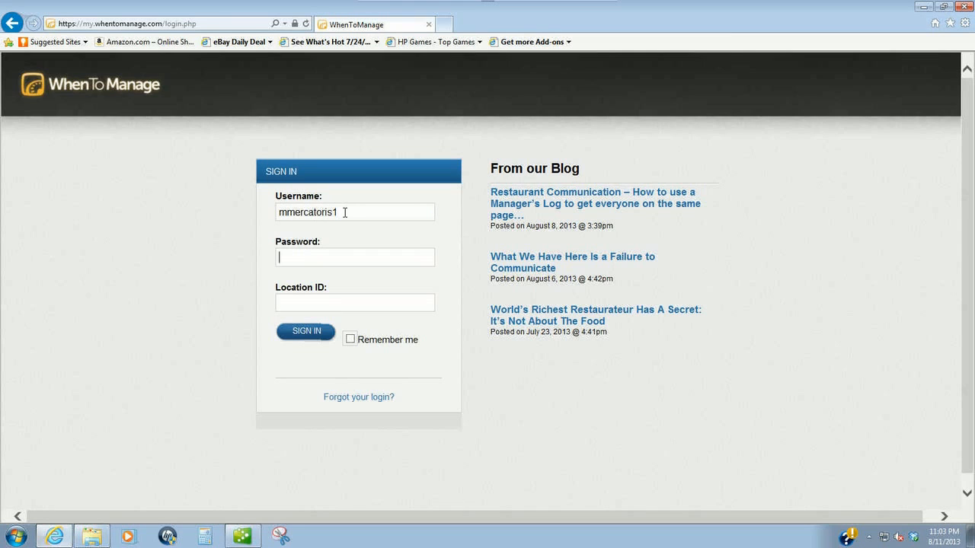
type("********")
key("Tab")
type("grind")
left_click(308, 334)
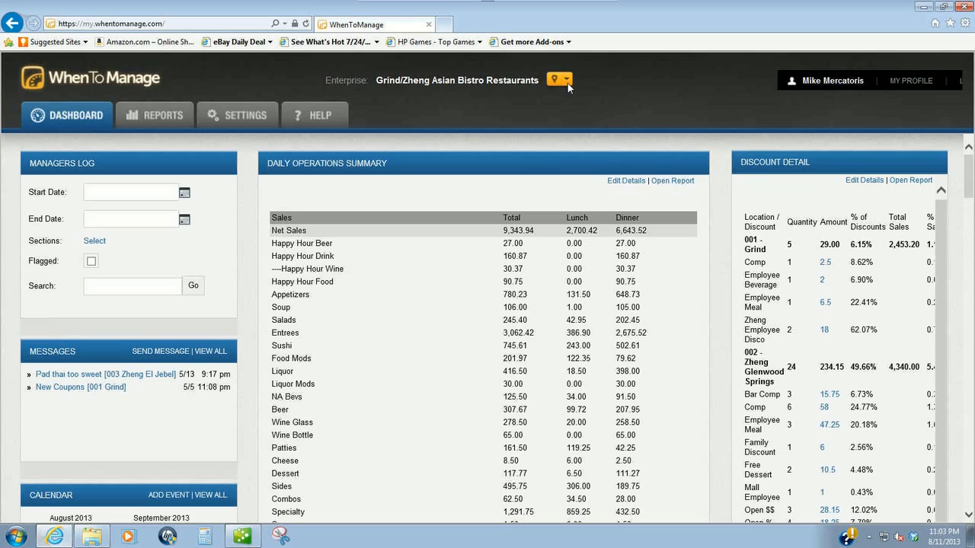
- Switch to the 001 - Grind store, open the Daily Sales Report in a new window, then return to QuickBooks
left_click(568, 83)
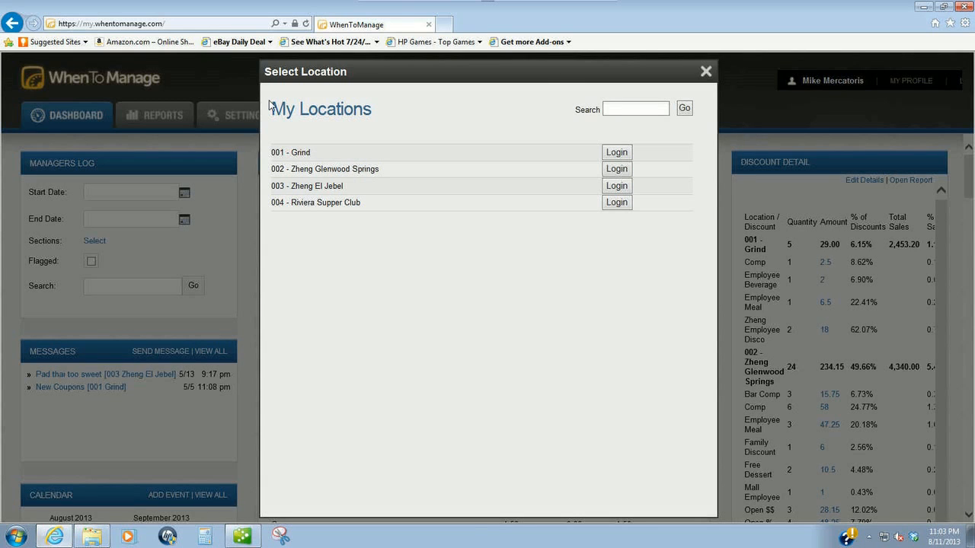
left_click(618, 154)
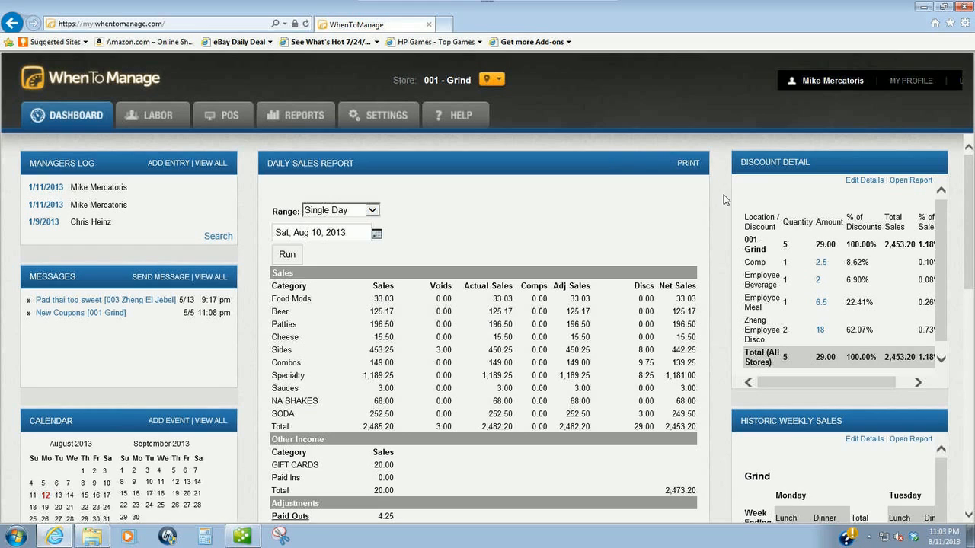
left_click(290, 118)
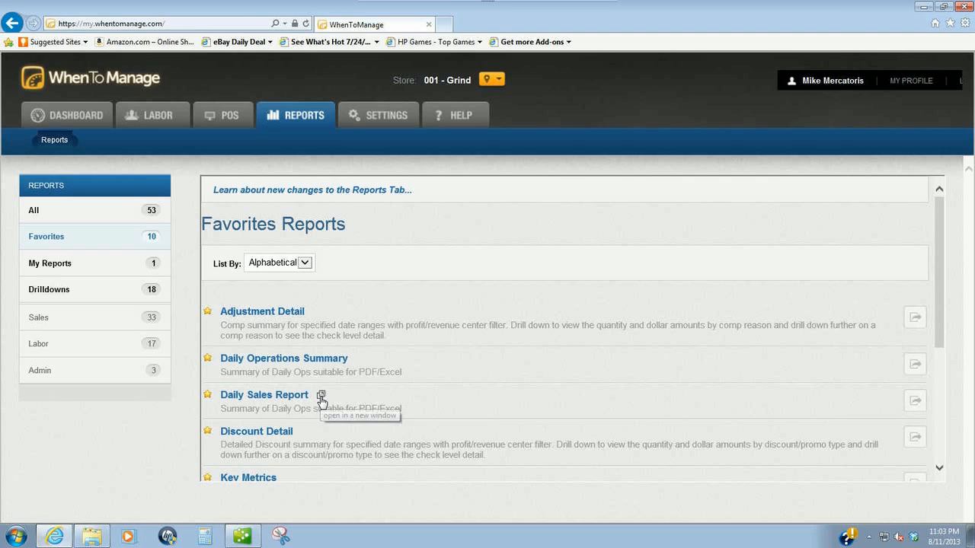
left_click(320, 395)
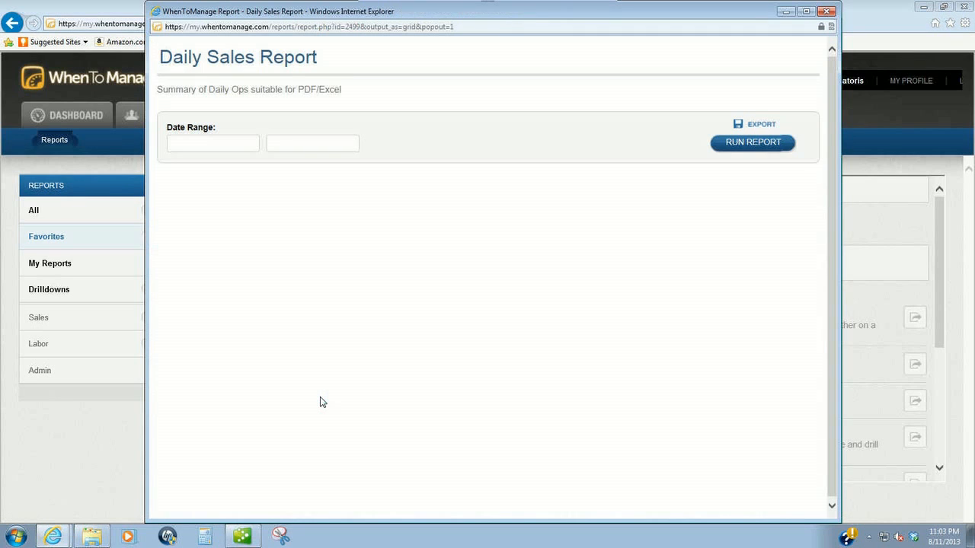
left_click(244, 537)
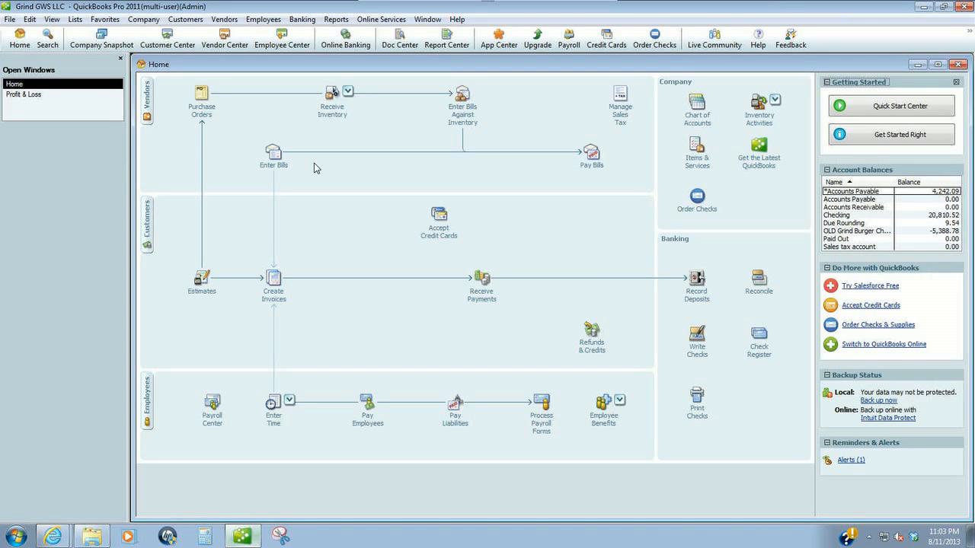
- Start a blank Checking deposit dated 07/24/2013 and restore the QuickBooks window down
left_click(303, 19)
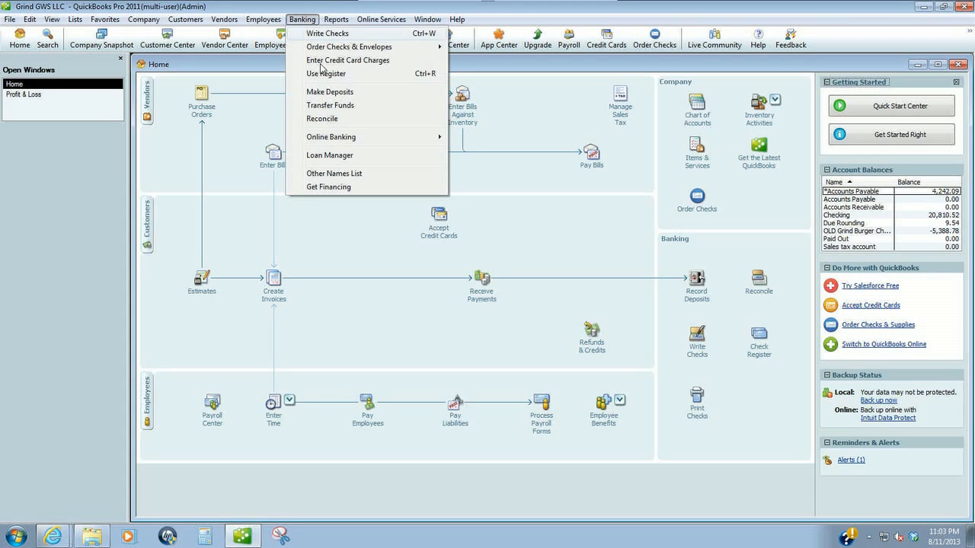
left_click(323, 92)
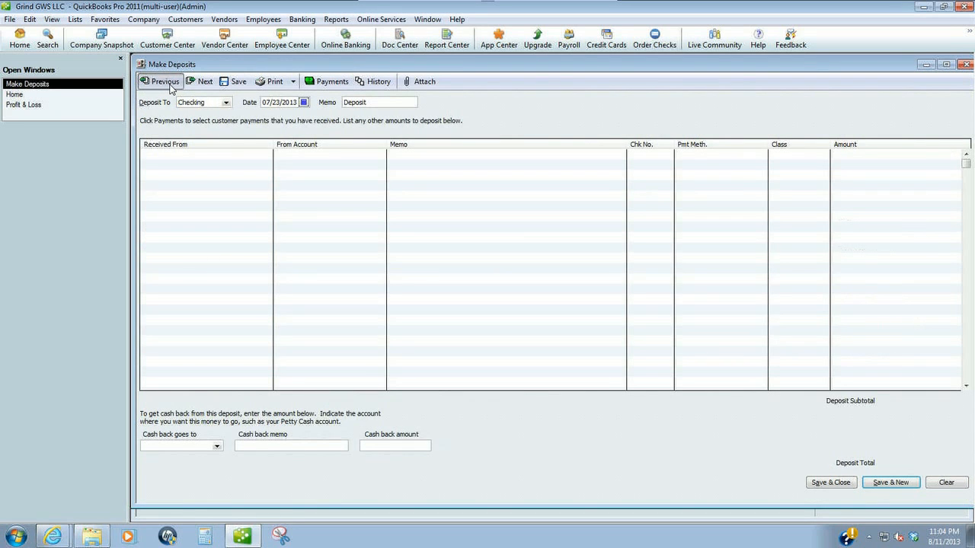
left_click(165, 82)
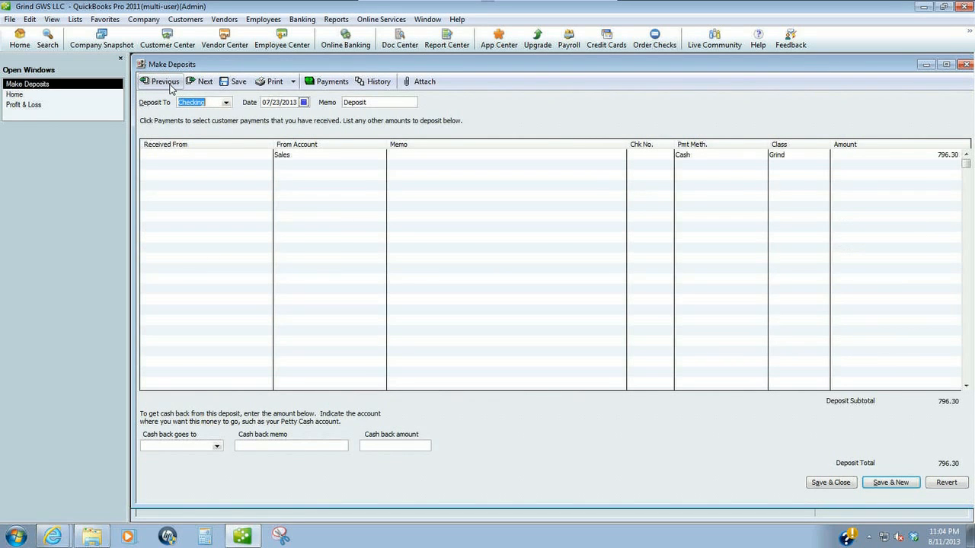
left_click(201, 81)
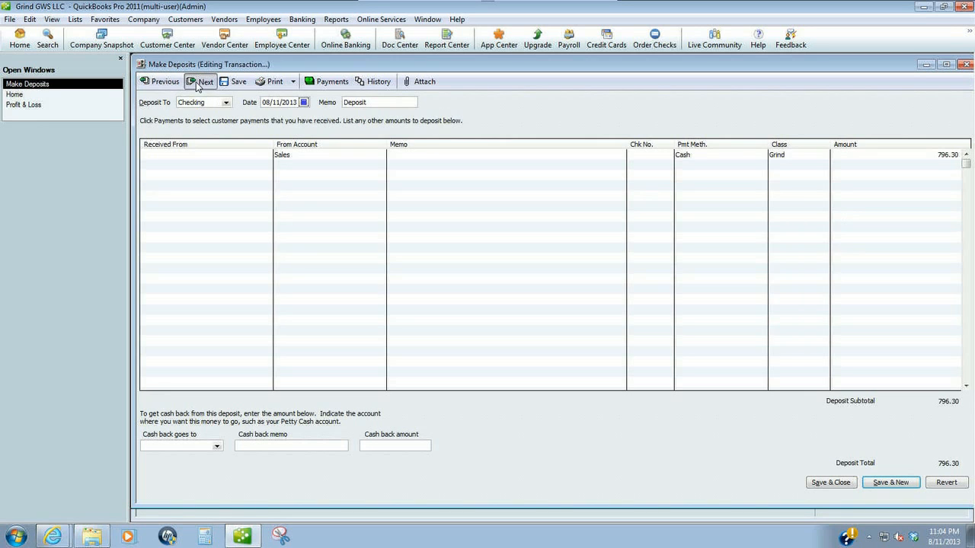
left_click(304, 102)
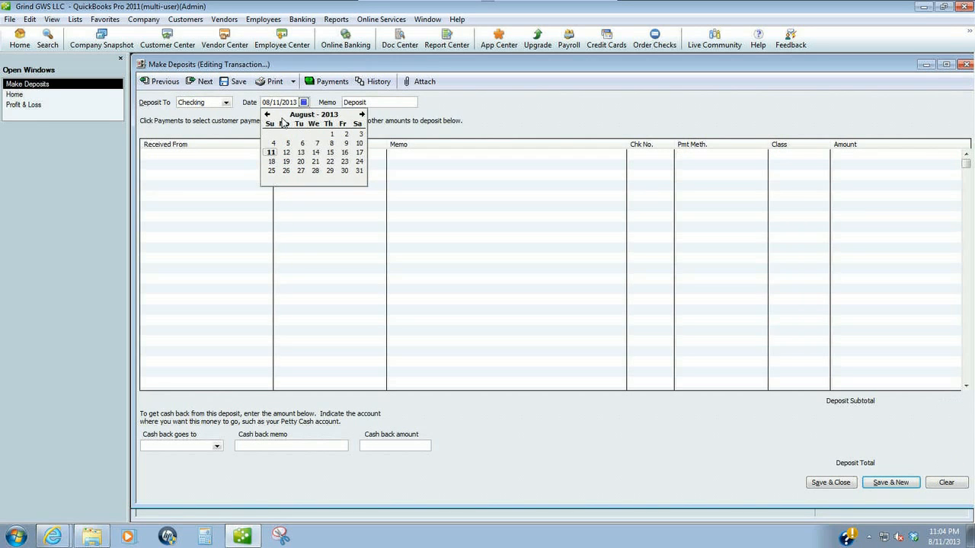
left_click(267, 114)
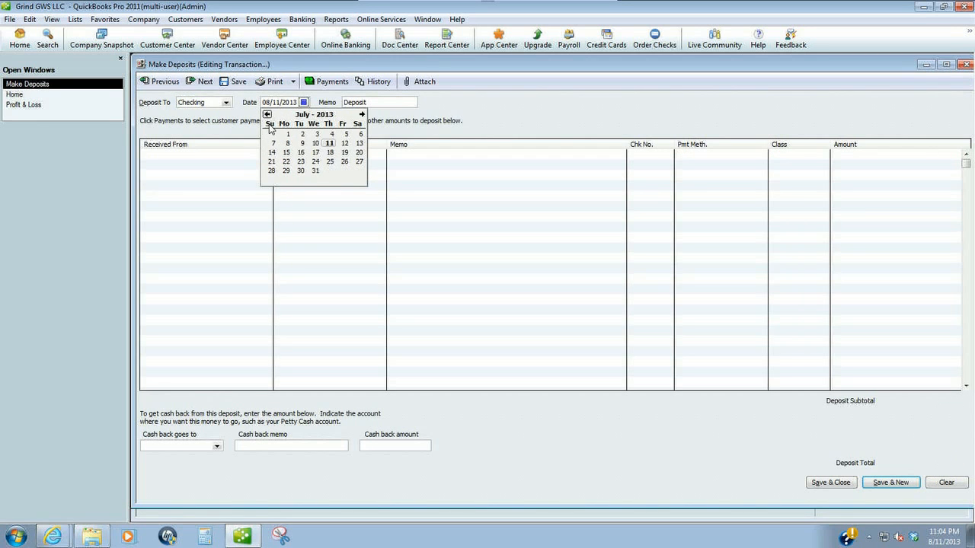
left_click(315, 162)
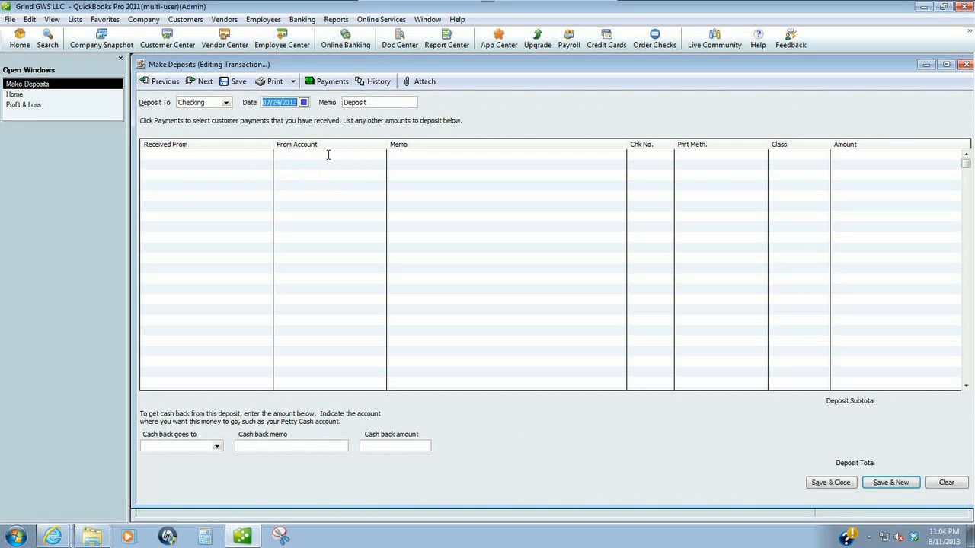
left_click(943, 6)
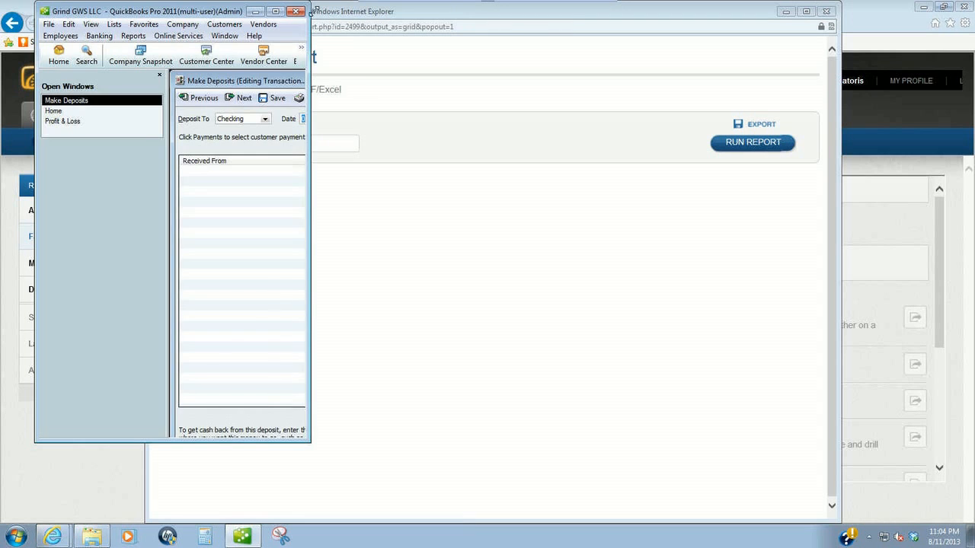
- Resize QuickBooks into a full-width strip along the bottom, beneath the Daily Sales Report
left_click_drag(309, 4, 404, 104)
mouse_move(964, 375)
left_mouse_down()
mouse_move(962, 363)
mouse_move(970, 367)
left_mouse_up()
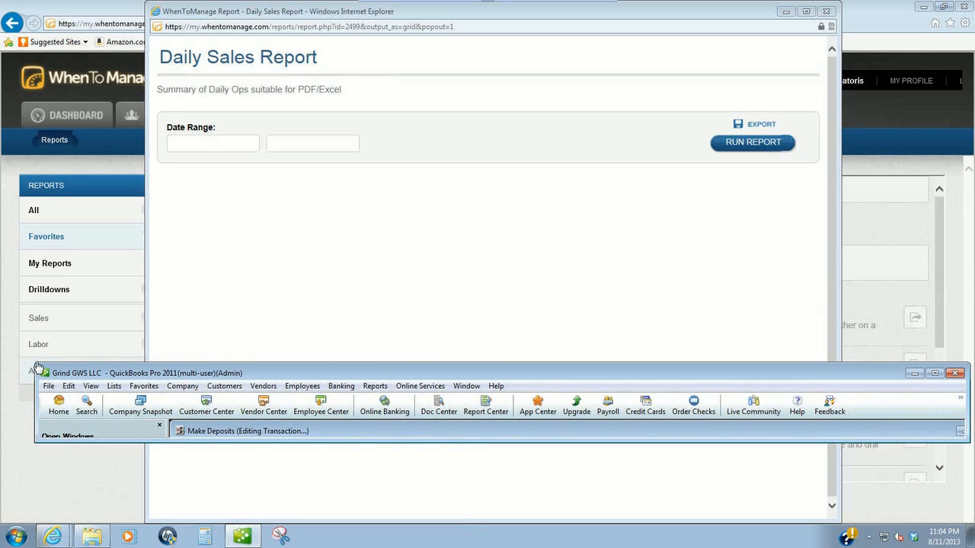
left_click_drag(38, 367, 4, 352)
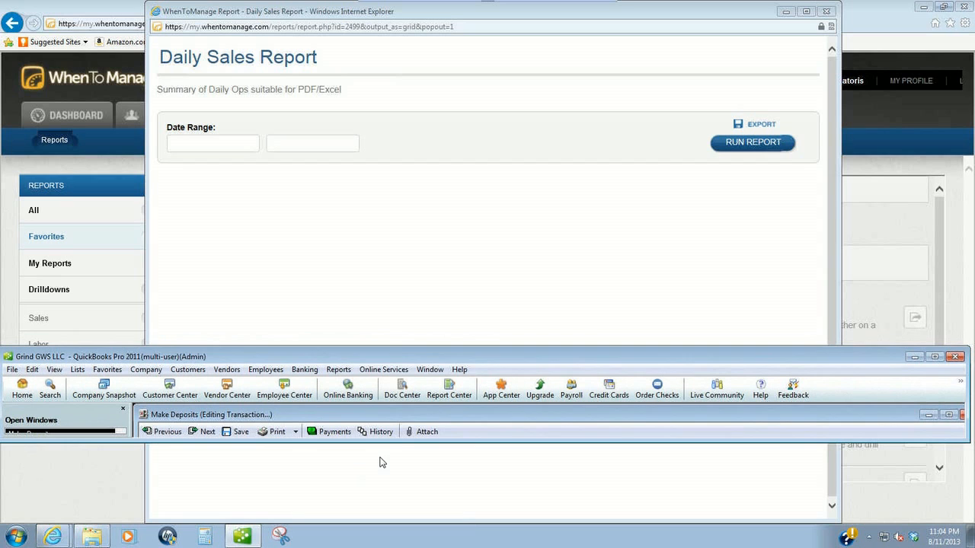
left_click_drag(437, 440, 443, 517)
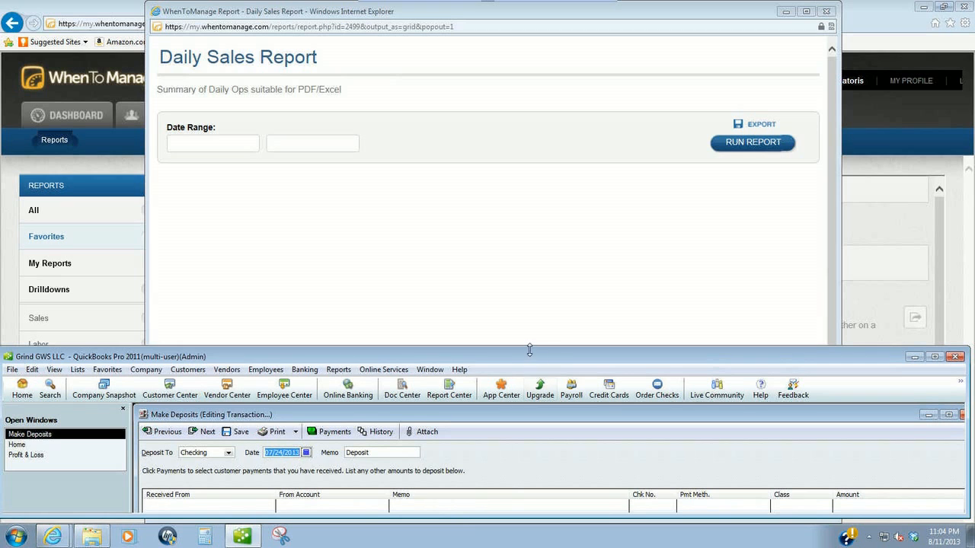
left_click_drag(528, 348, 526, 337)
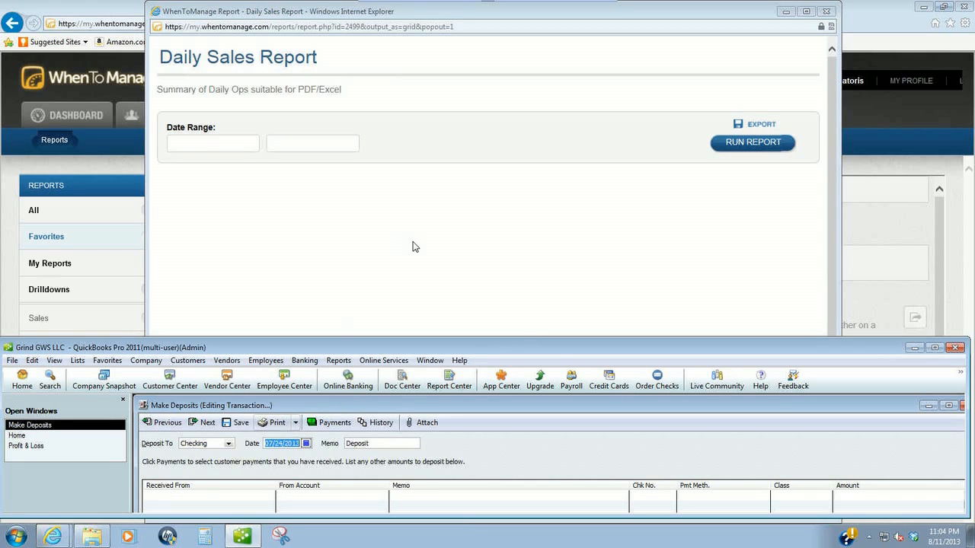
left_click(223, 144)
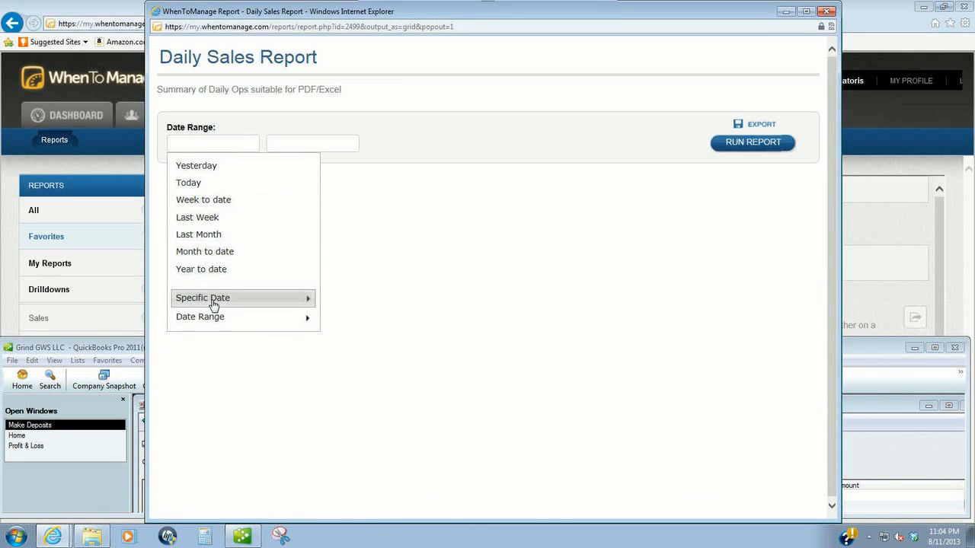
- Run the Daily Sales Report for Jul 24, 2013 and scroll down to its Payment Summary
mouse_move(214, 305)
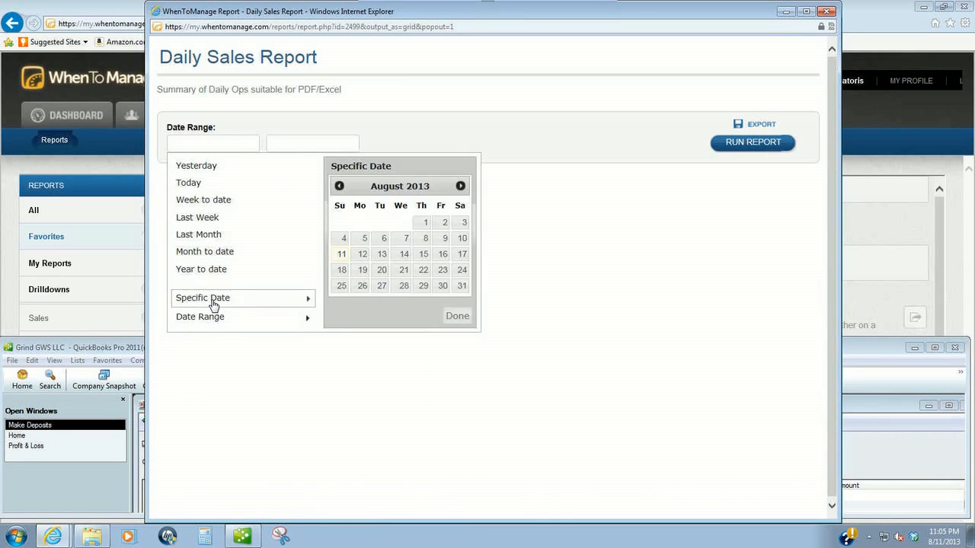
left_click(339, 186)
left_click(405, 276)
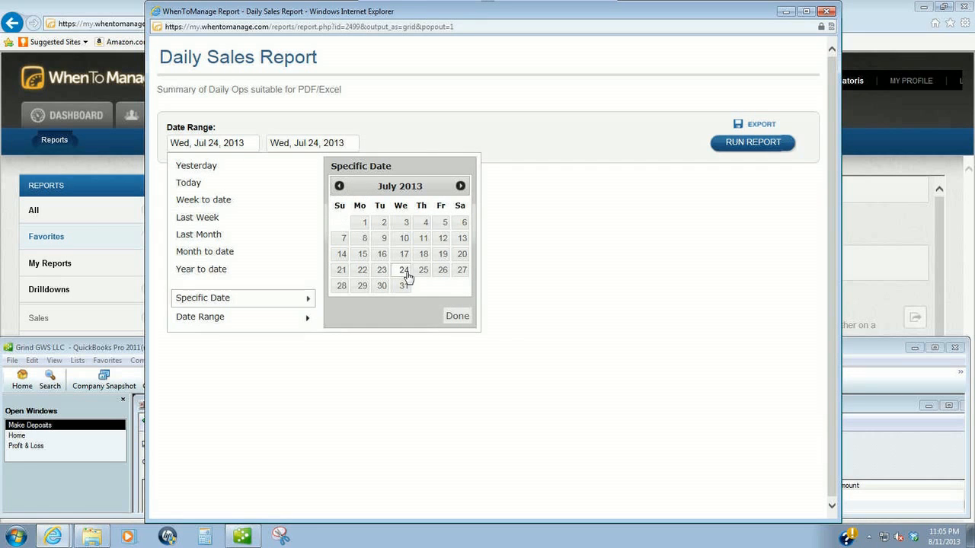
left_click(748, 150)
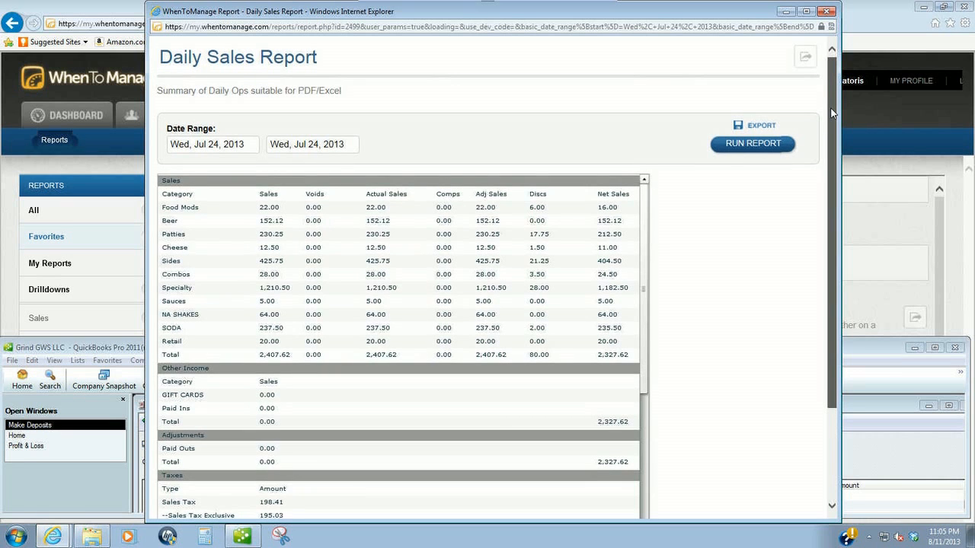
scroll(832, 113, "down", 2)
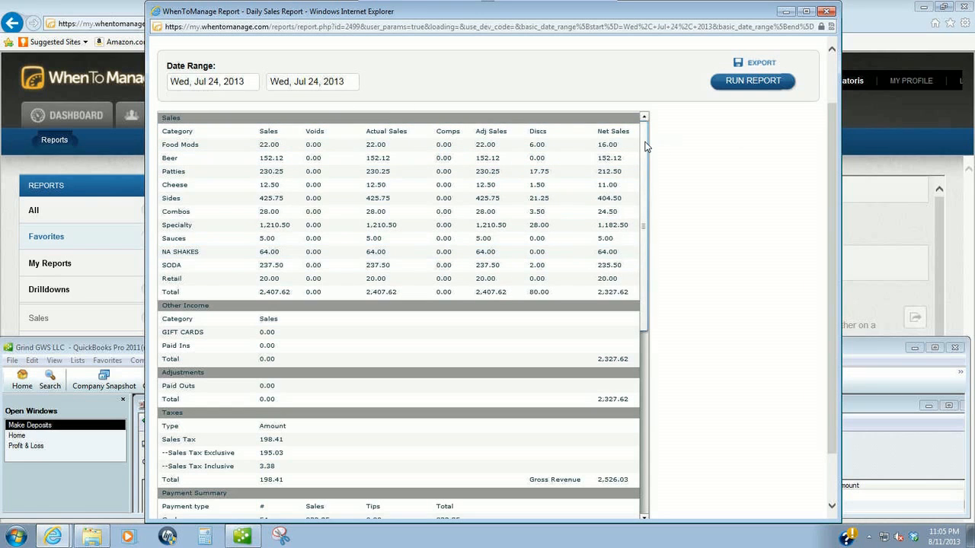
scroll(651, 221, "down", 1)
scroll(651, 222, "down", 4)
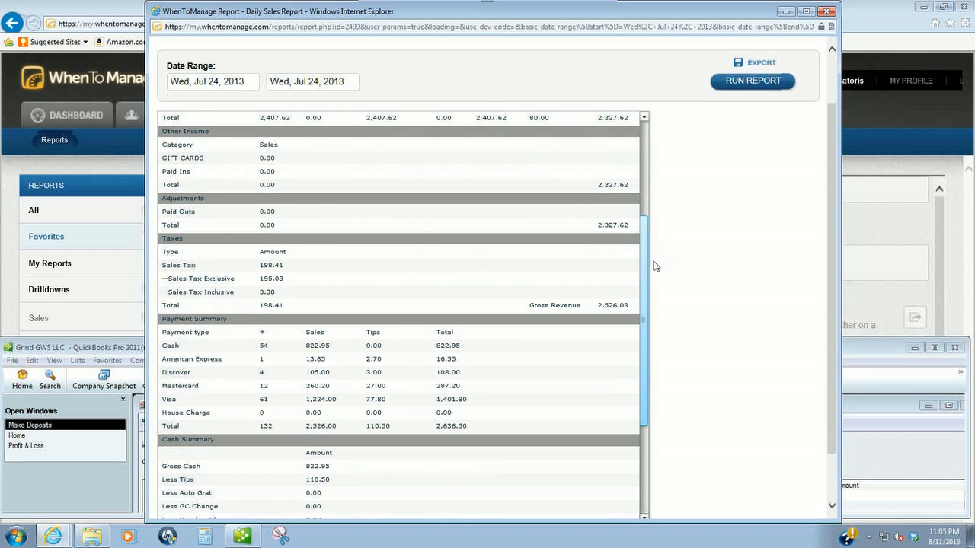
scroll(652, 274, "down", 2)
scroll(651, 295, "down", 1)
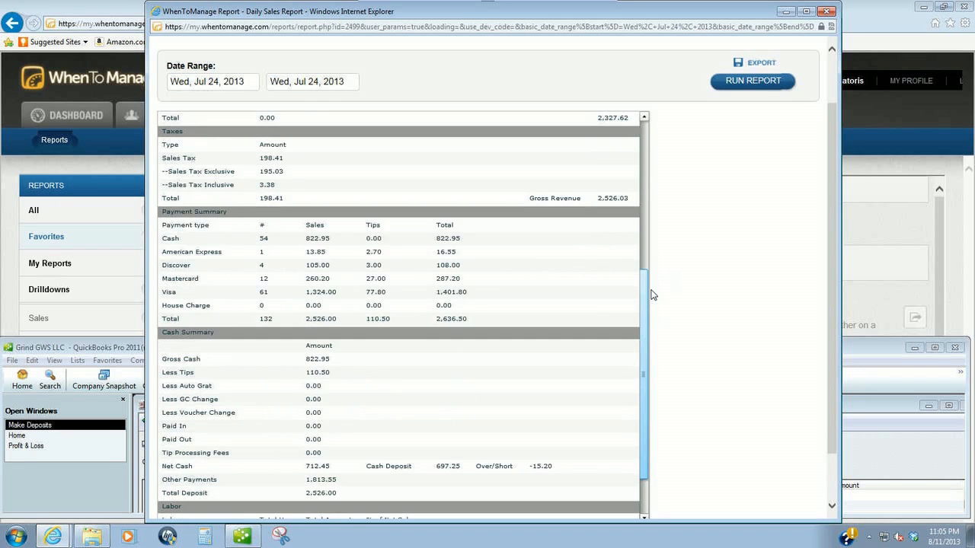
scroll(651, 305, "down", 1)
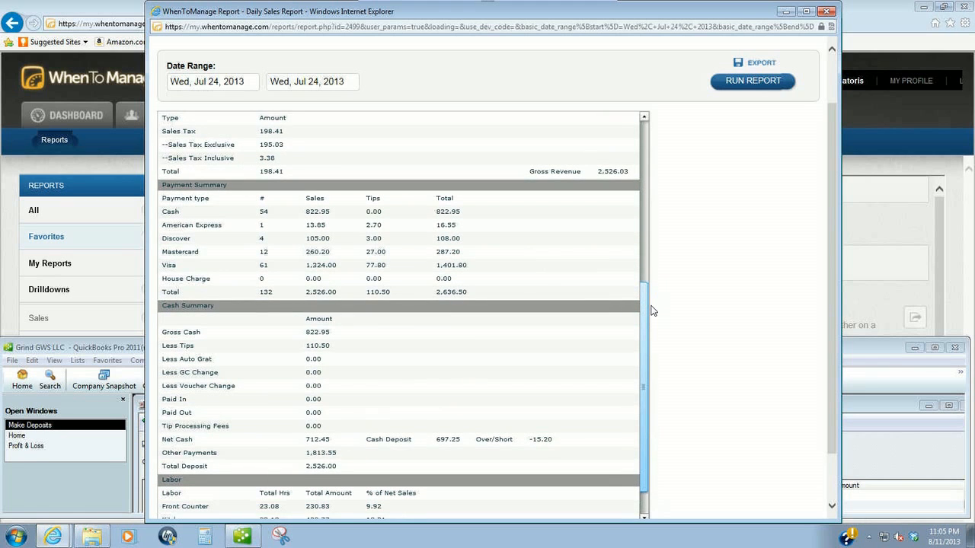
scroll(652, 309, "down", 2)
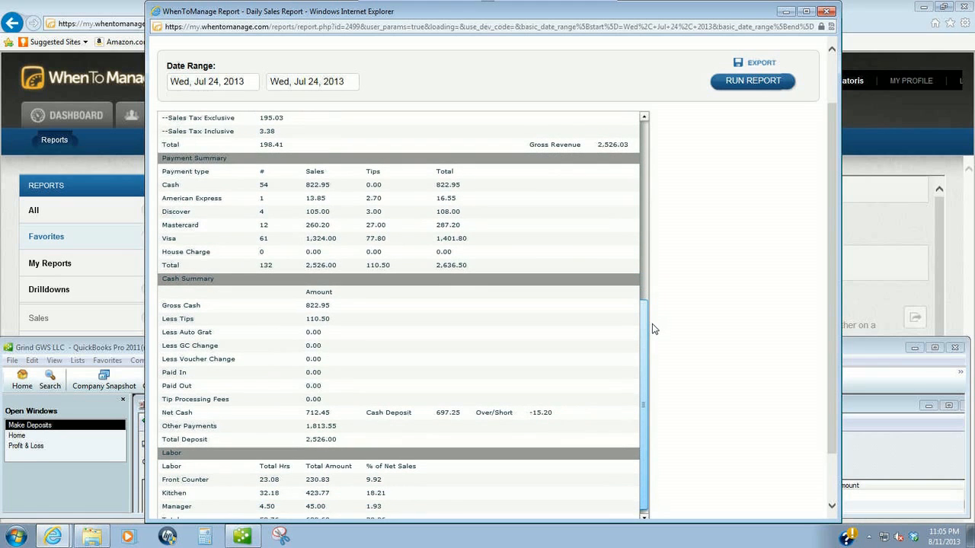
scroll(652, 329, "down", 1)
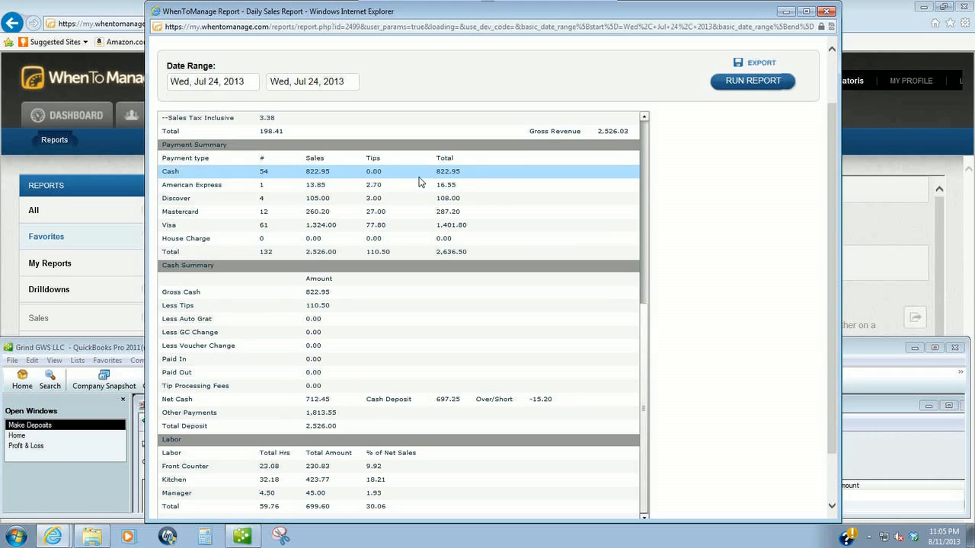
- Add a deposit line from Sales, paid by American Express, class Grind, for 16.55
left_click(856, 349)
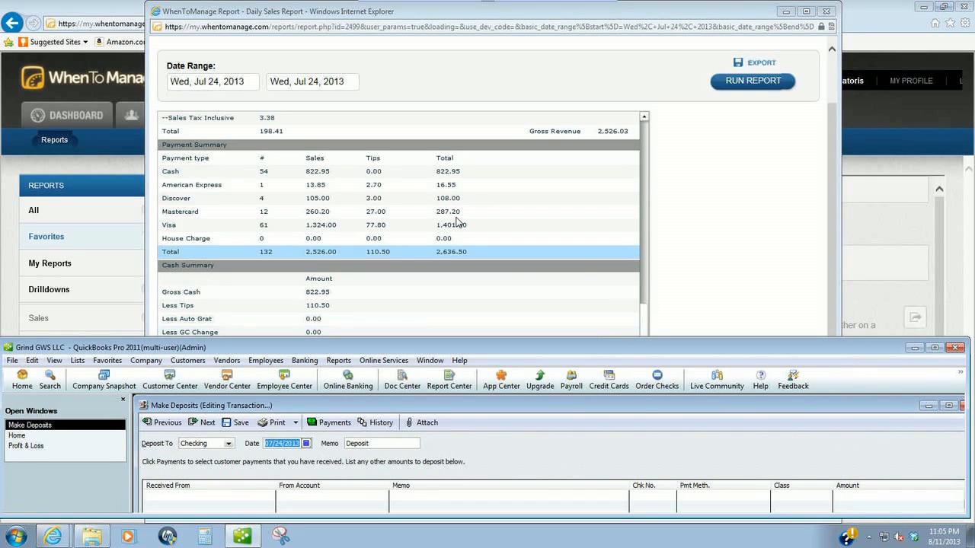
left_click(330, 496)
type("slaes")
key("BackSpace")
key("BackSpace")
key("BackSpace")
key("BackSpace")
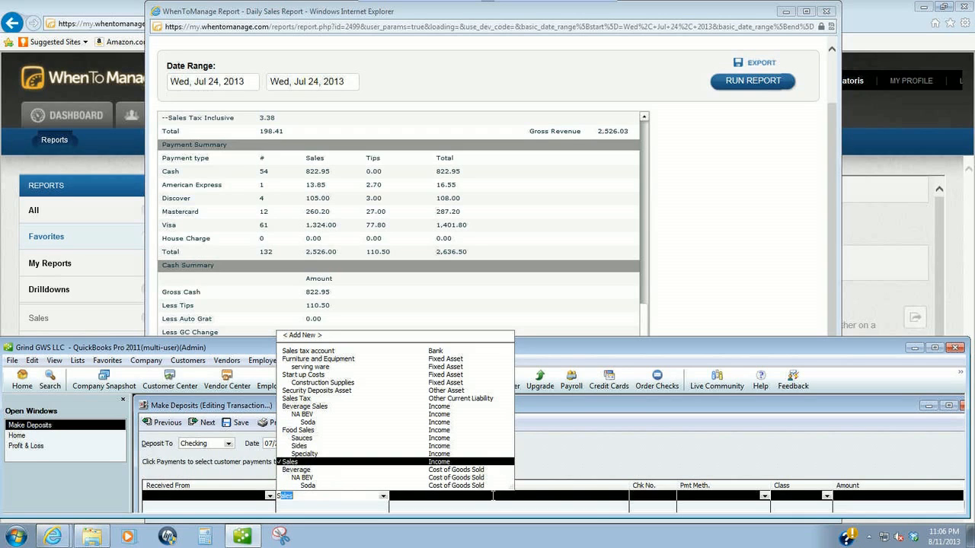
left_click(687, 497)
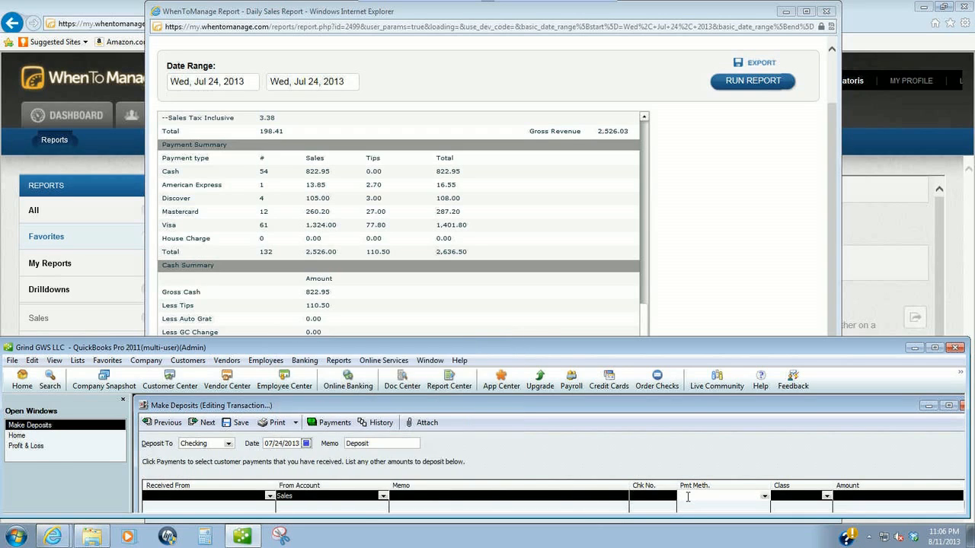
type("an Express")
left_click(688, 497)
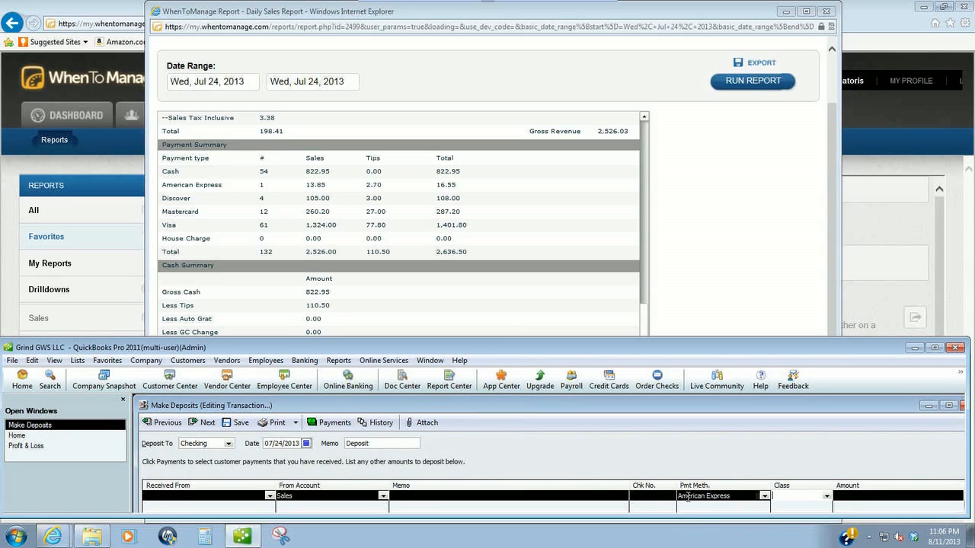
key("Tab")
type("g")
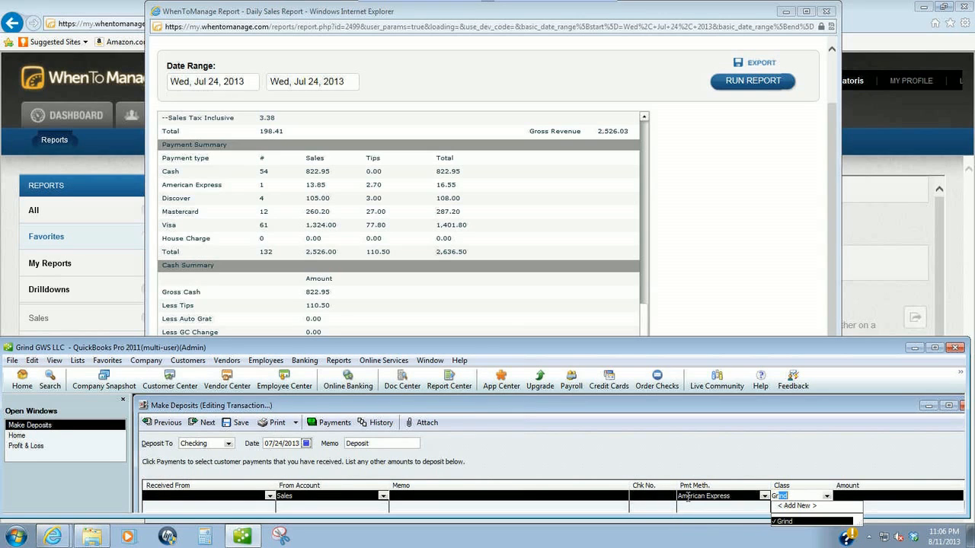
key("Tab")
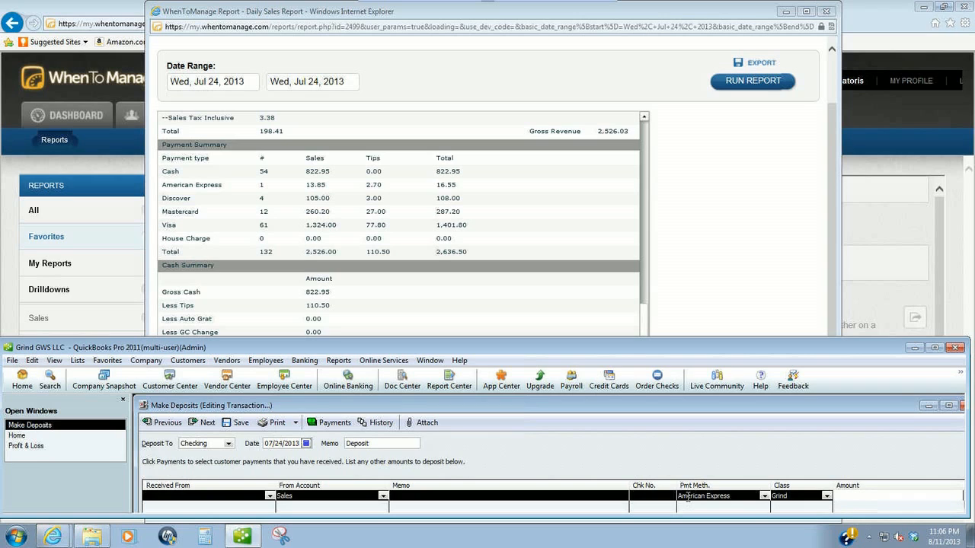
type("16.55")
key("Return")
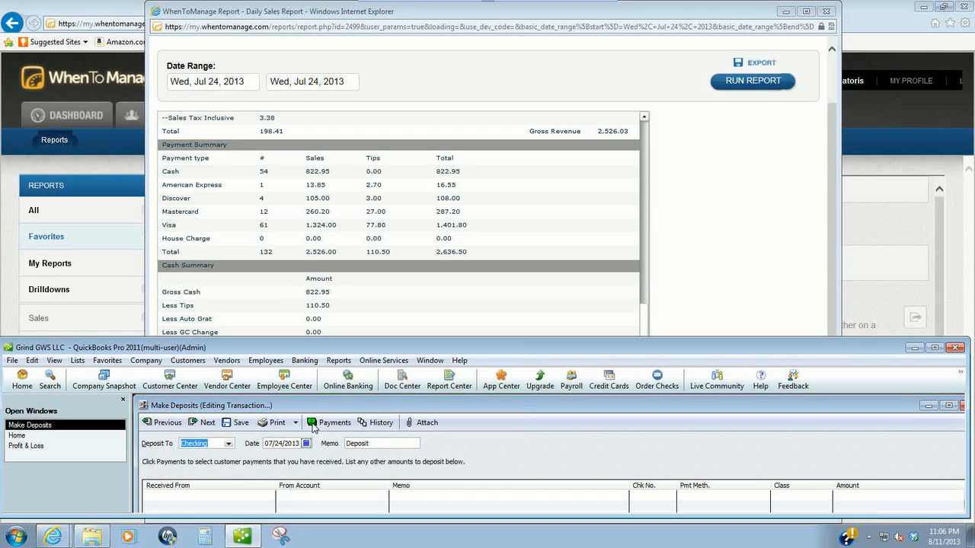
- Add a Sales line, Visa, class Grind, with amount 108.00 + 287.20 + 1401.80 = 1,797.00
left_click(306, 497)
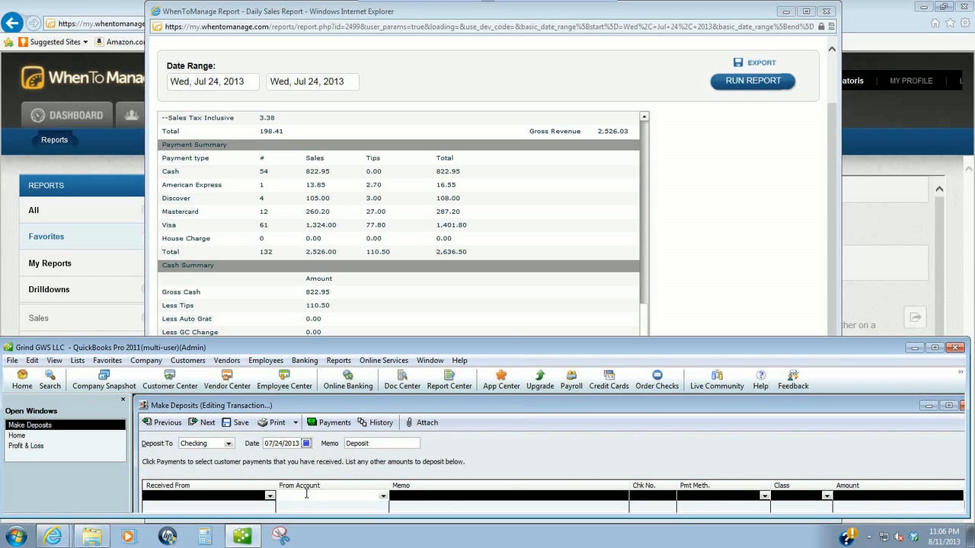
type("Sales")
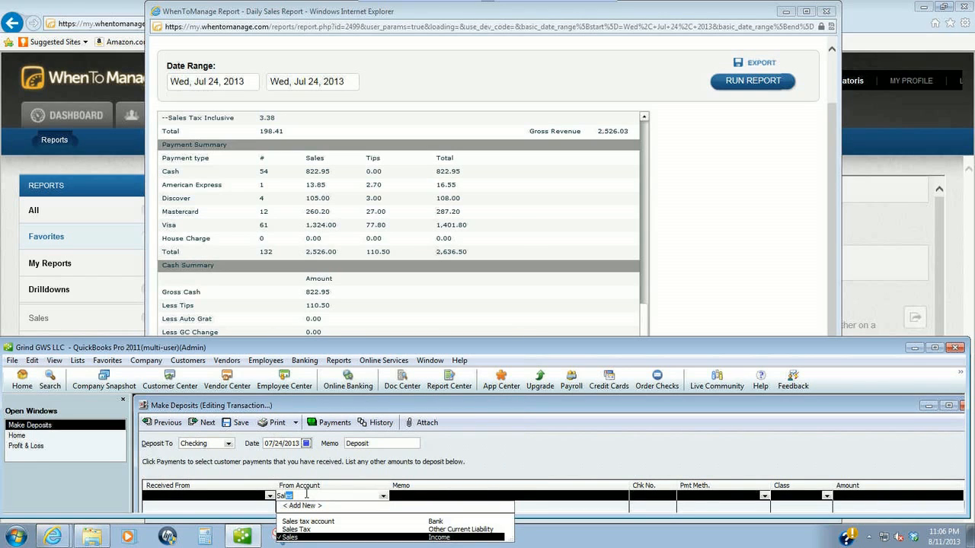
key("Tab")
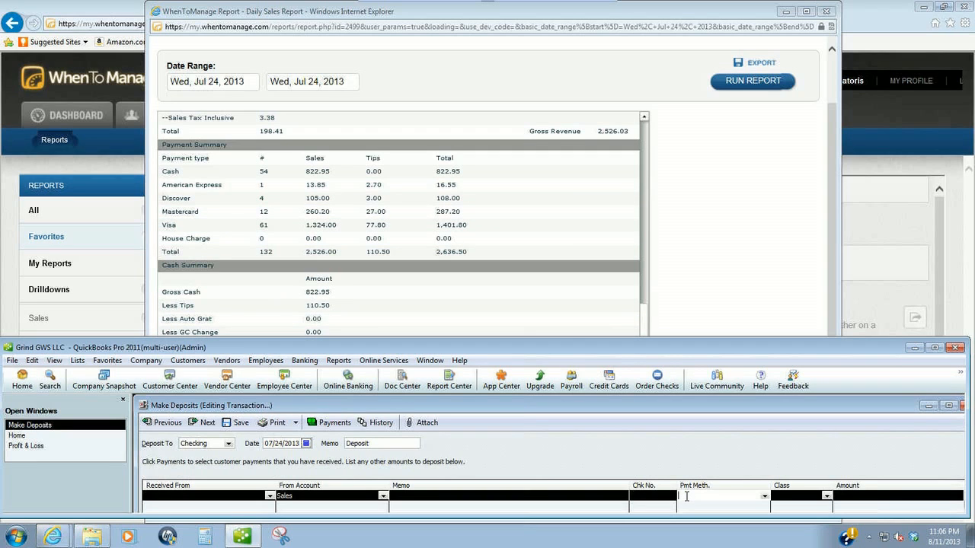
type("Visa")
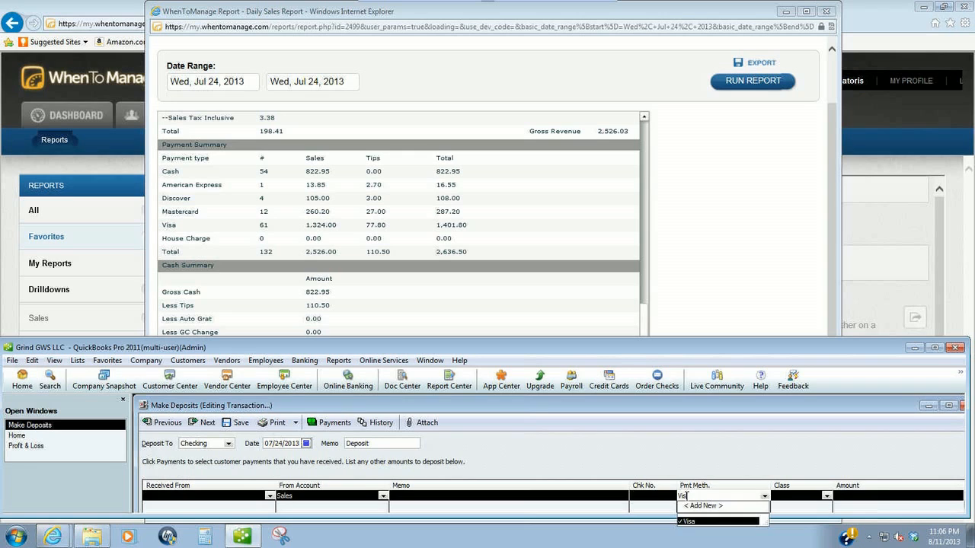
key("Tab")
type("Grind")
key("Tab")
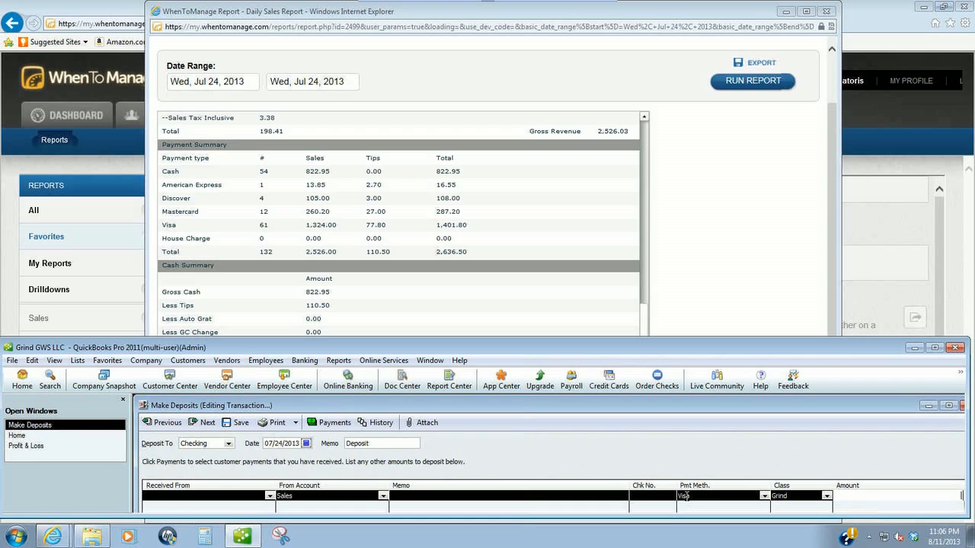
type("108")
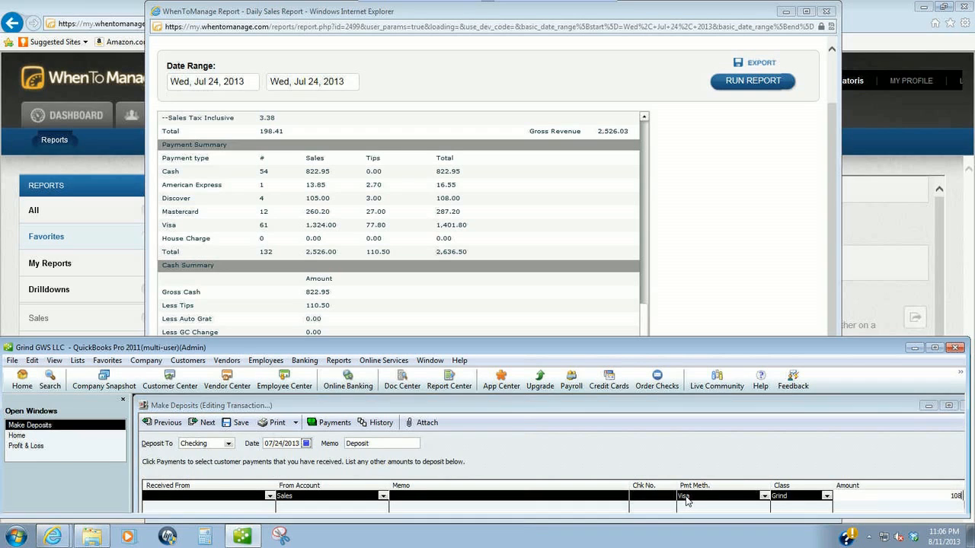
type(".00 + 287.20 + ")
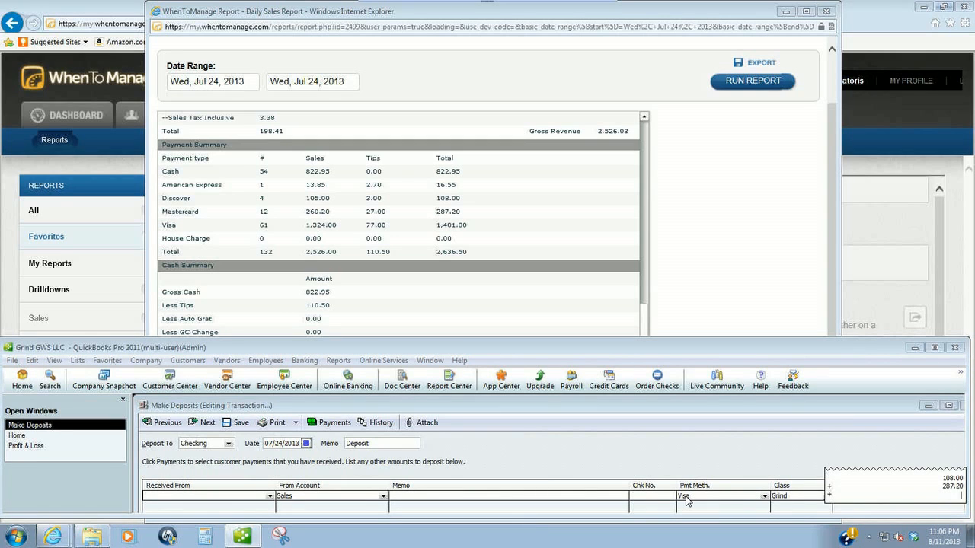
type("1401.8")
key("Return")
key("Return")
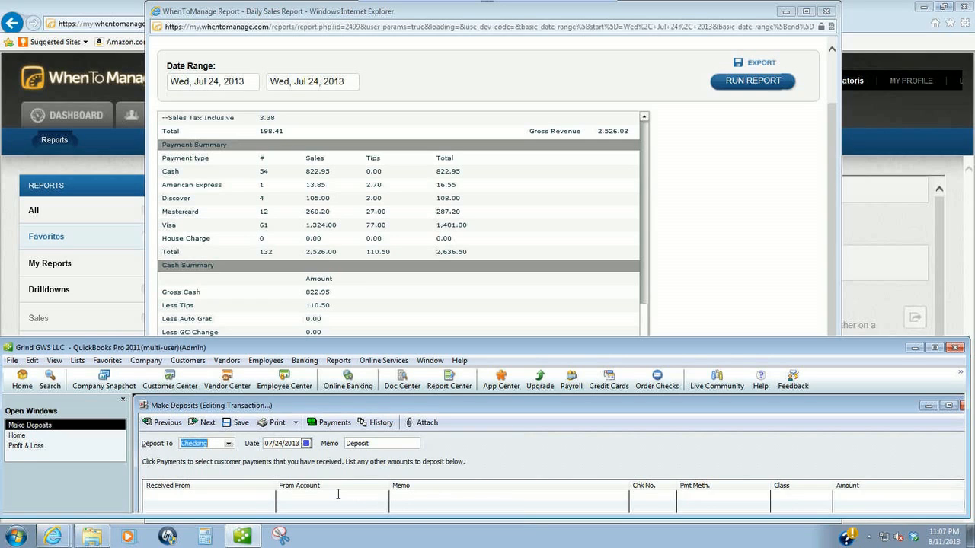
- Start a new deposit line from Sales with Cash as the payment method
left_click(339, 494)
type("Sales")
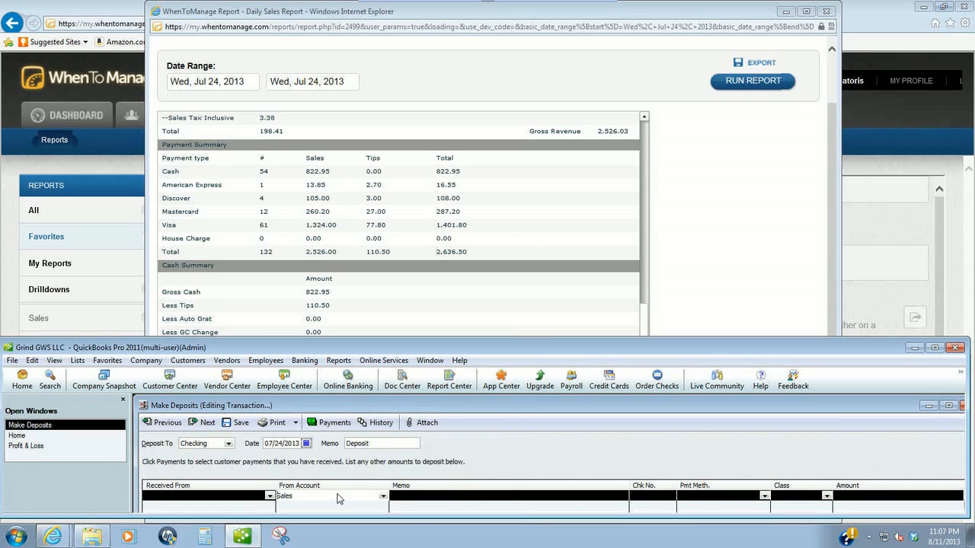
key("Tab")
key("Tab")
key("Tab")
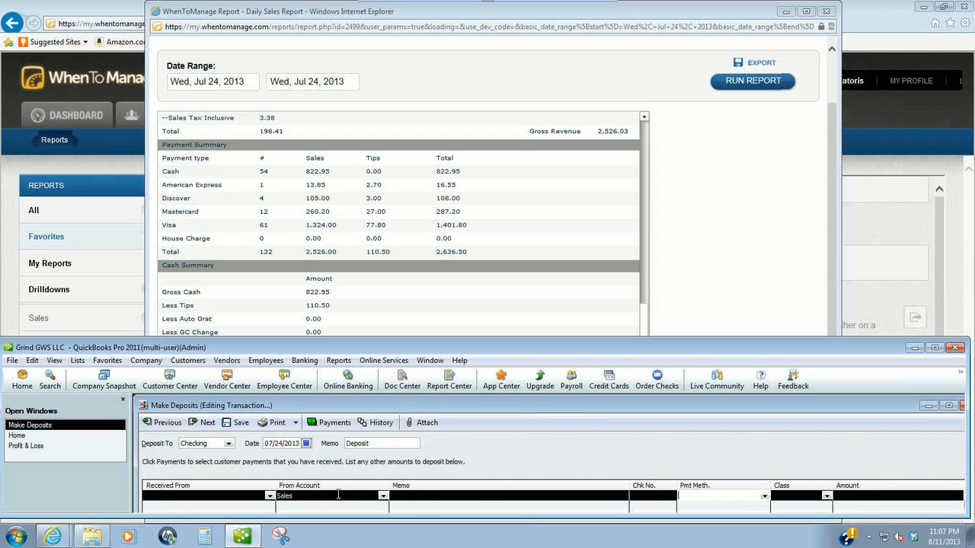
type("Cash")
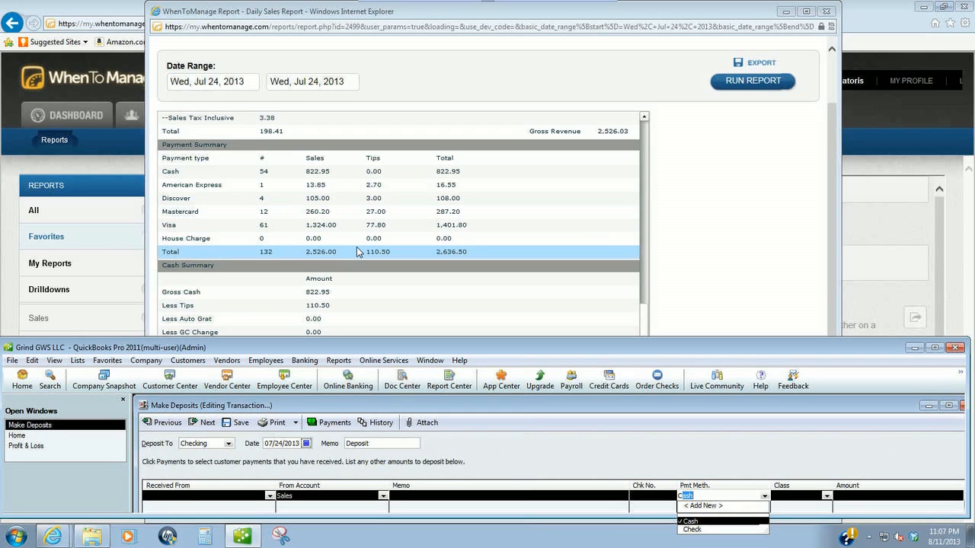
- Check the report's cash figures and shrink QuickBooks so more report rows show
left_click(831, 107)
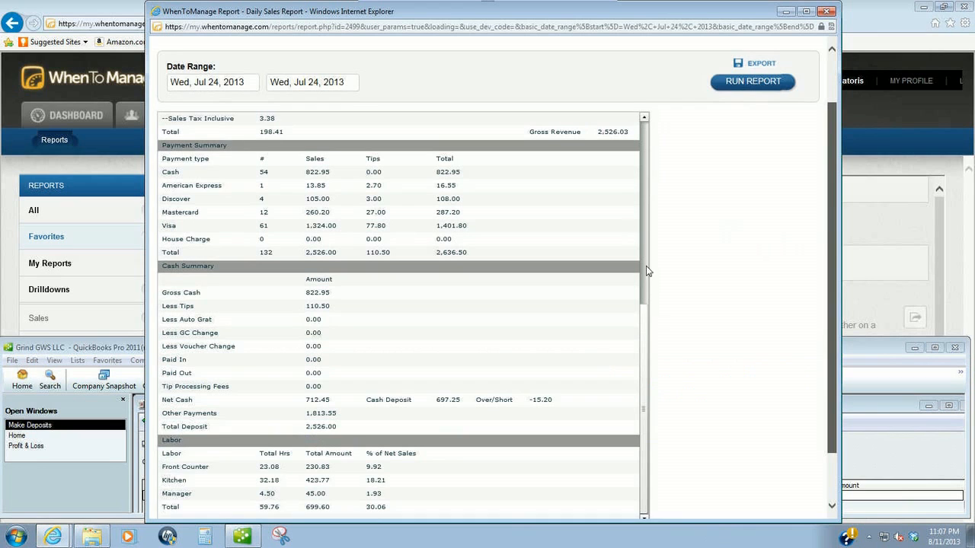
scroll(646, 271, "down", 3)
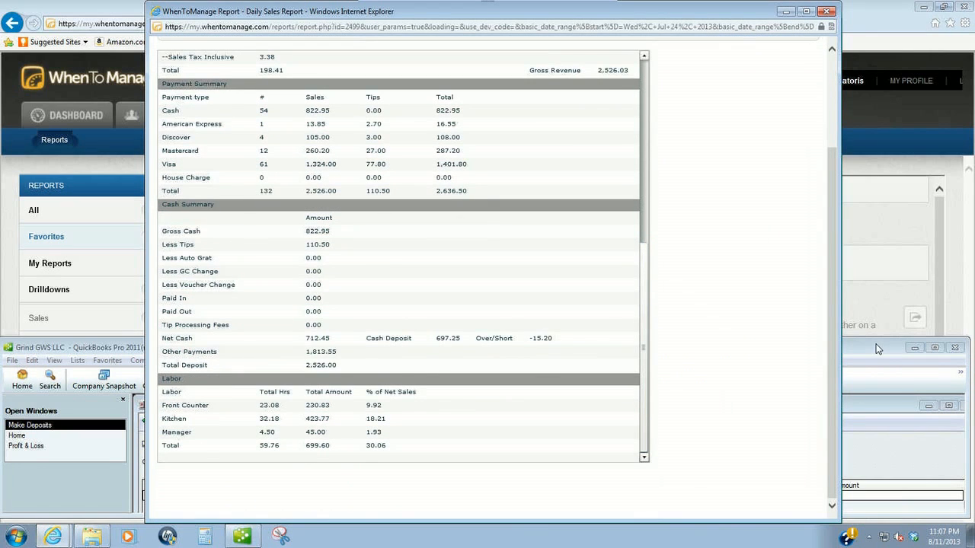
left_click(877, 348)
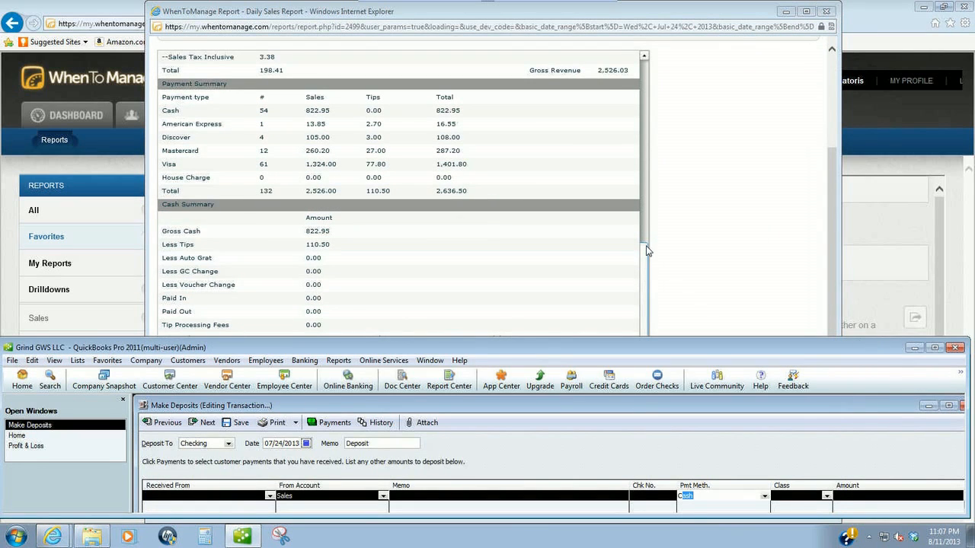
left_click(646, 251)
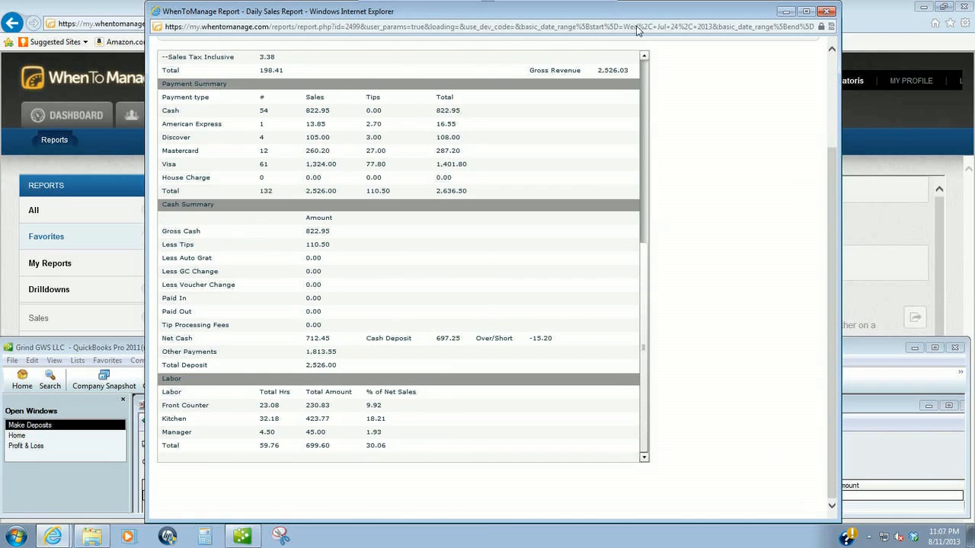
left_click(886, 349)
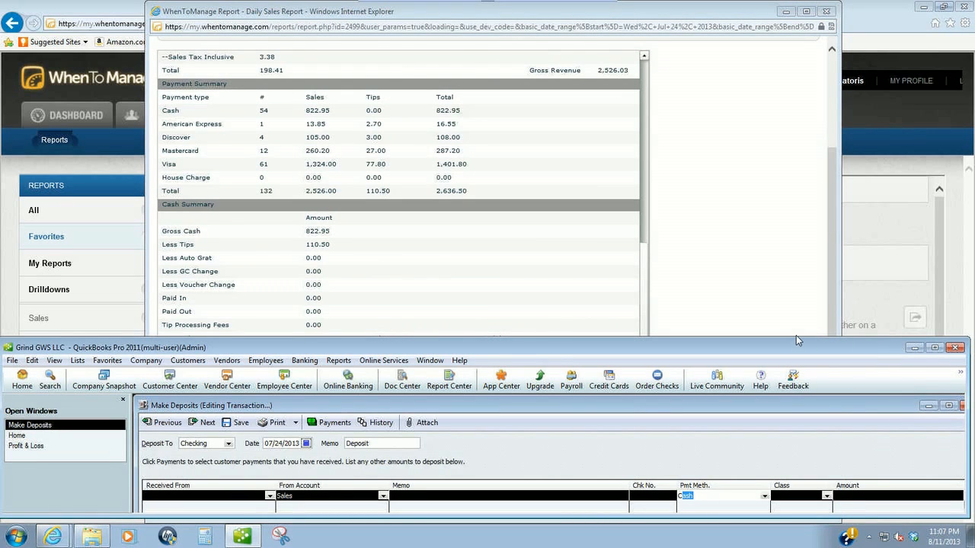
left_click_drag(795, 338, 796, 350)
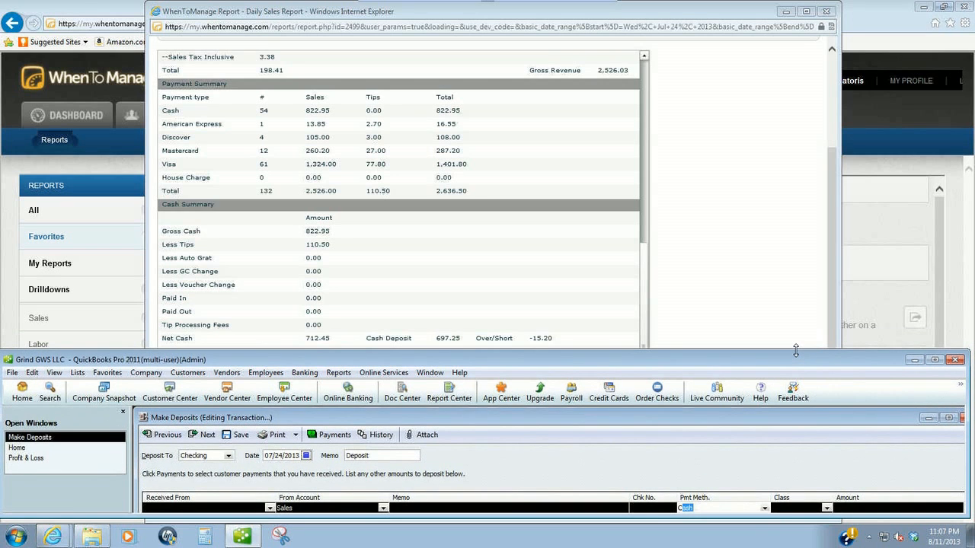
- Set the Cash line's class to Grind and its amount to 697.25
left_click(811, 509)
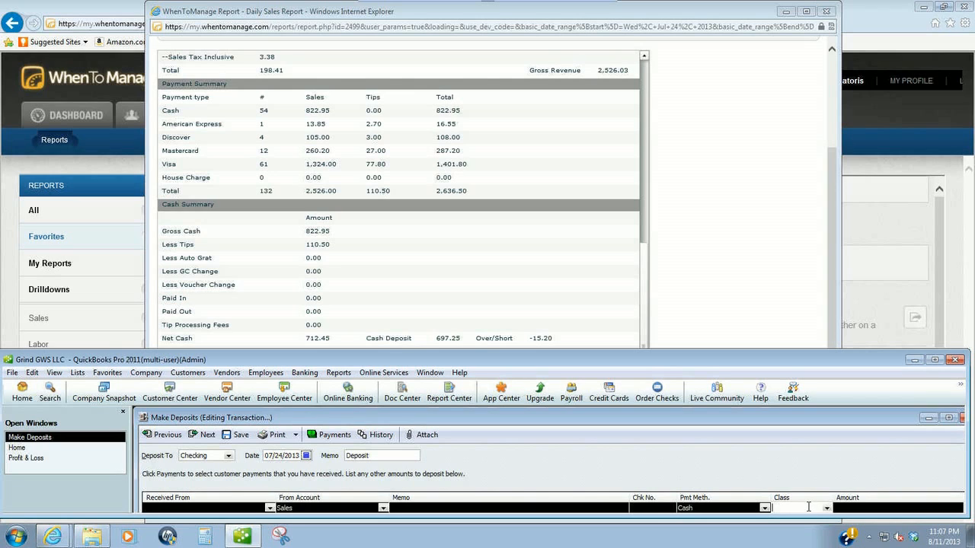
type("Grind")
key("Tab")
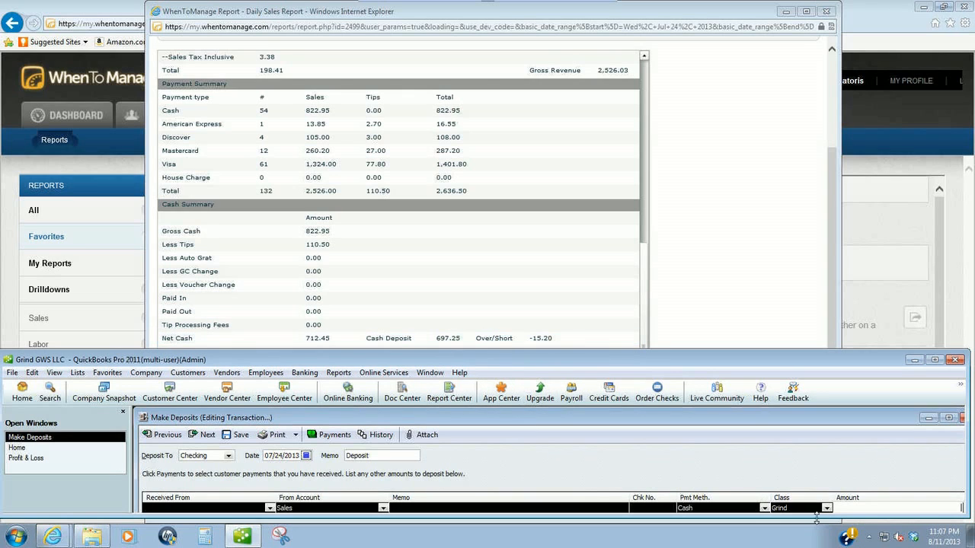
mouse_move(948, 542)
type("697.25")
key("Return")
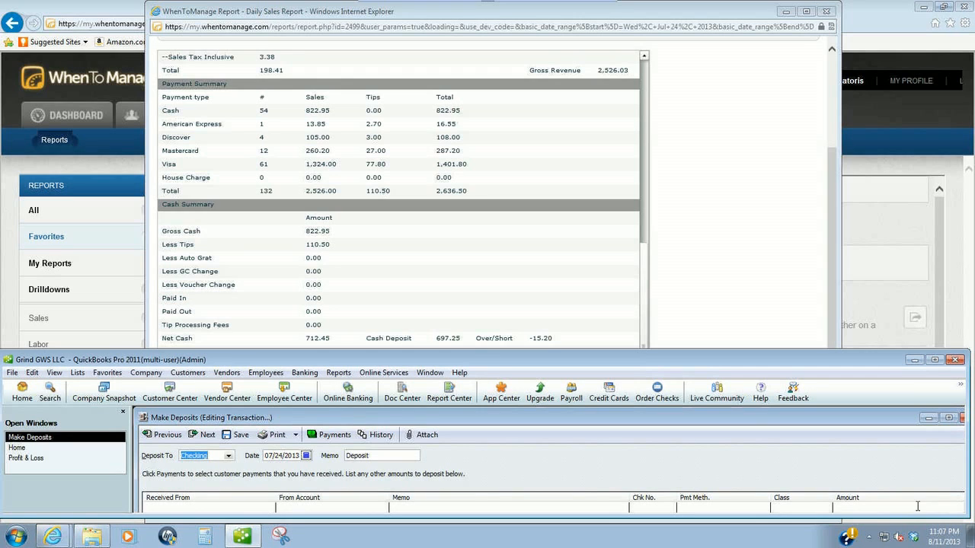
- Bring the open Profit & Loss report forward and maximize it with QuickBooks
left_click(36, 459)
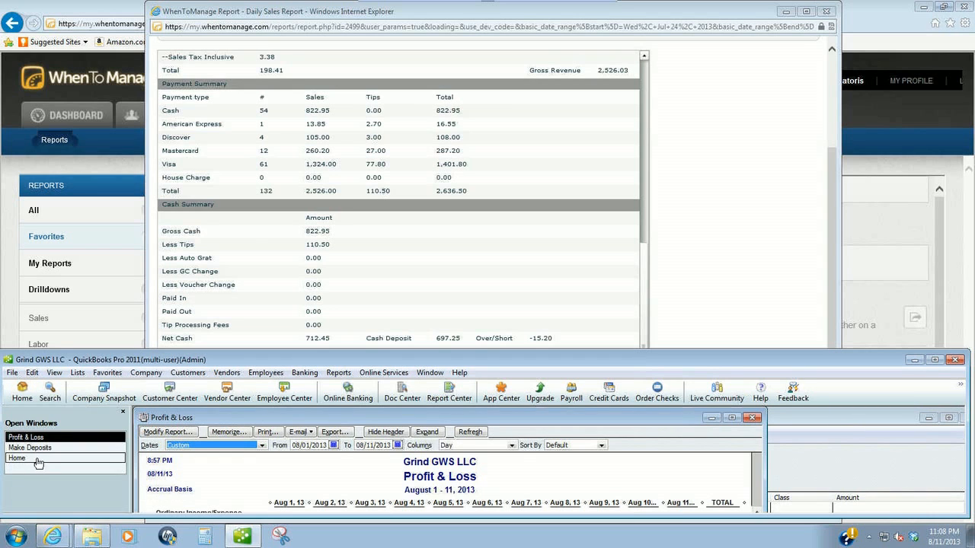
left_click(731, 417)
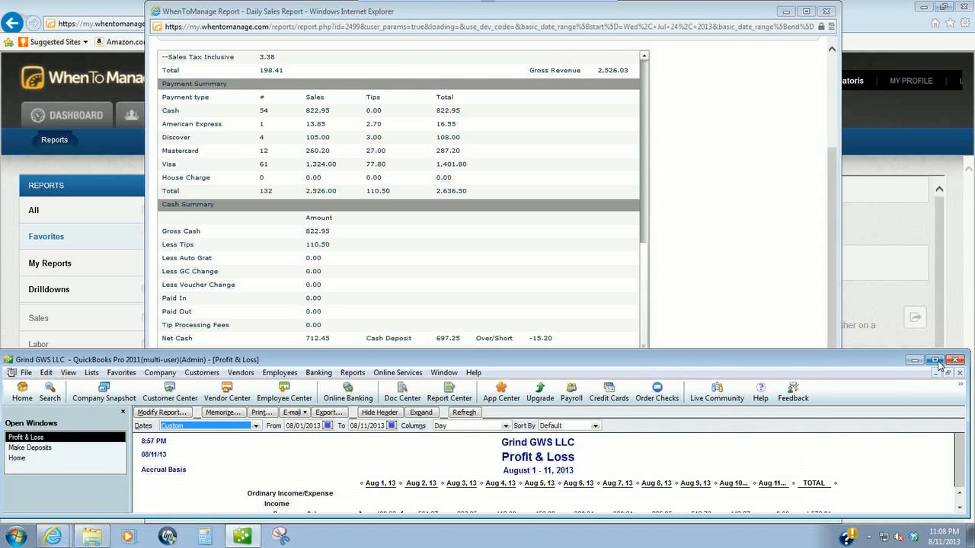
left_click(936, 360)
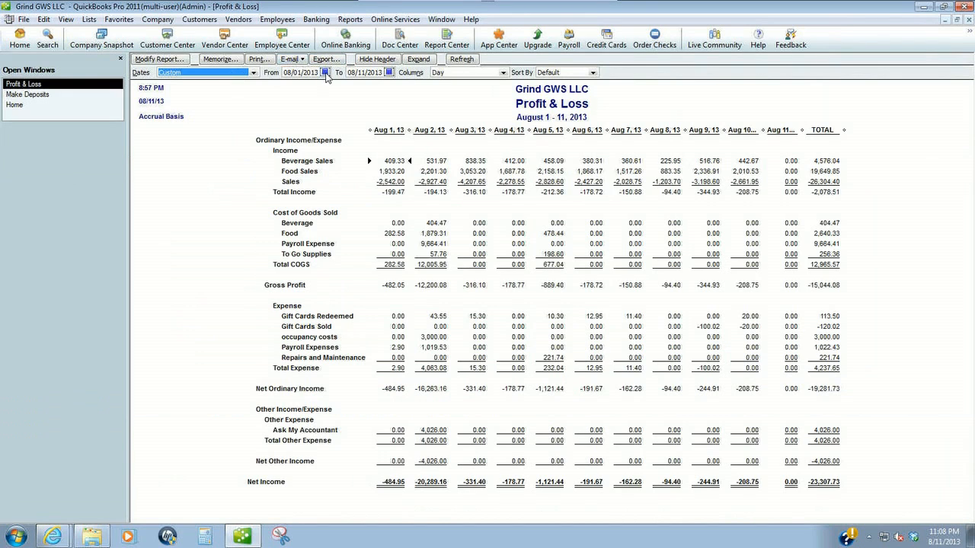
- Set the report's From and To dates both to 07/24/2013
left_click(326, 73)
left_click(289, 84)
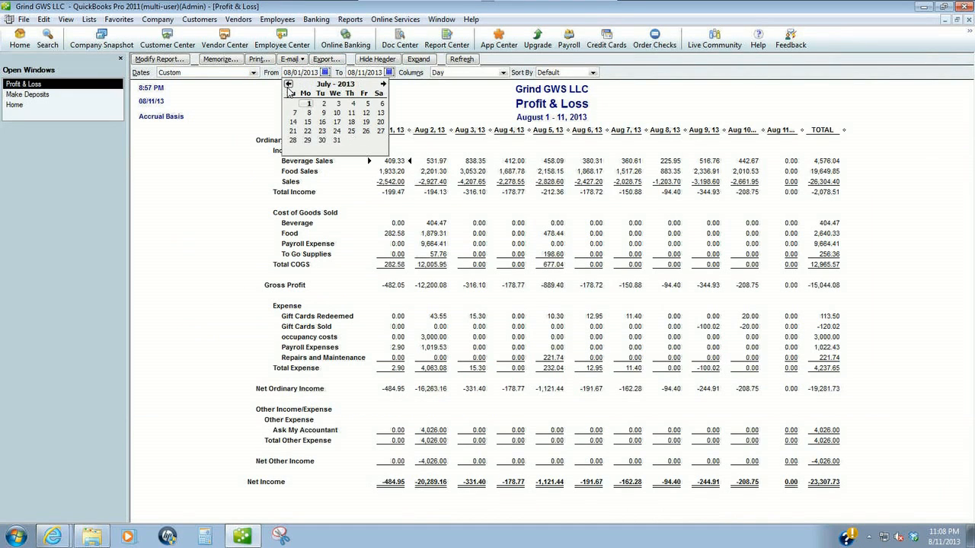
left_click(337, 132)
left_click(388, 72)
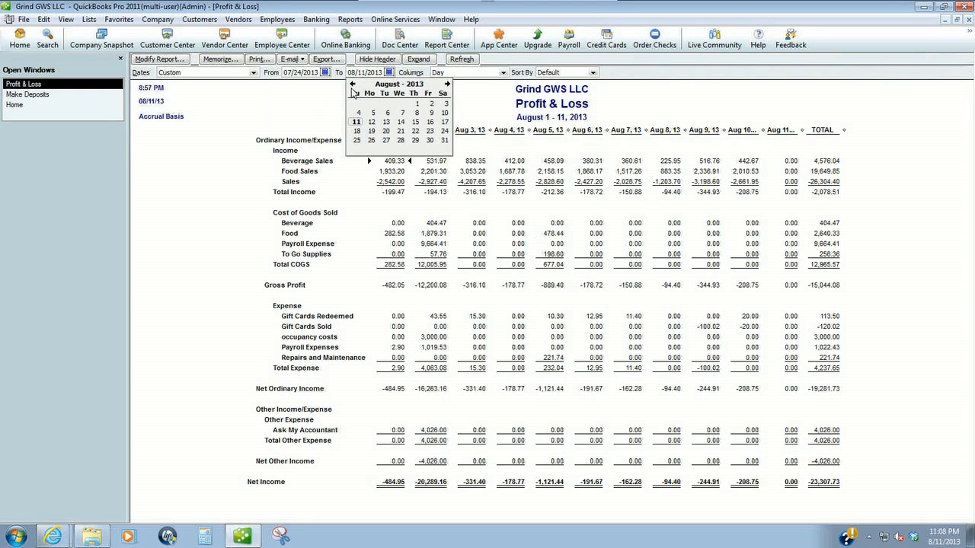
left_click(353, 84)
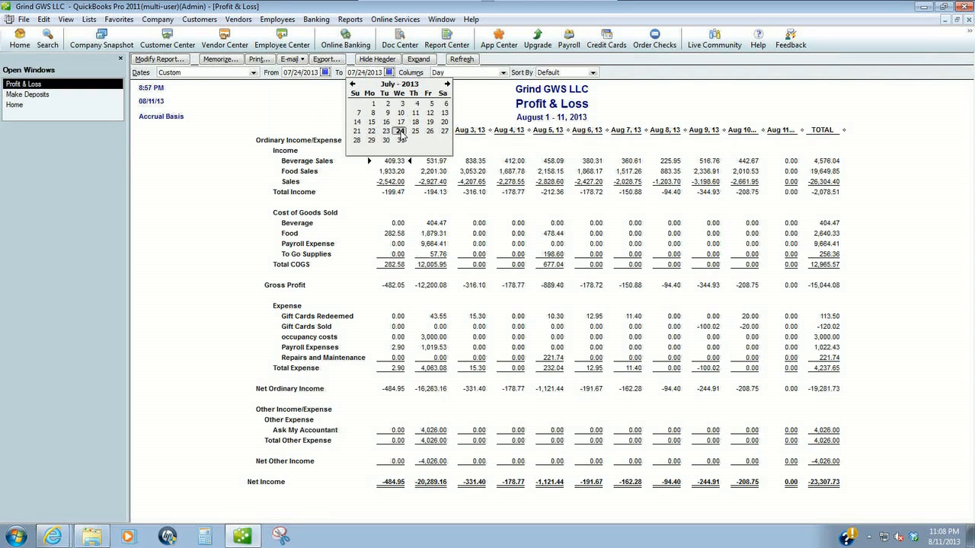
left_click(401, 132)
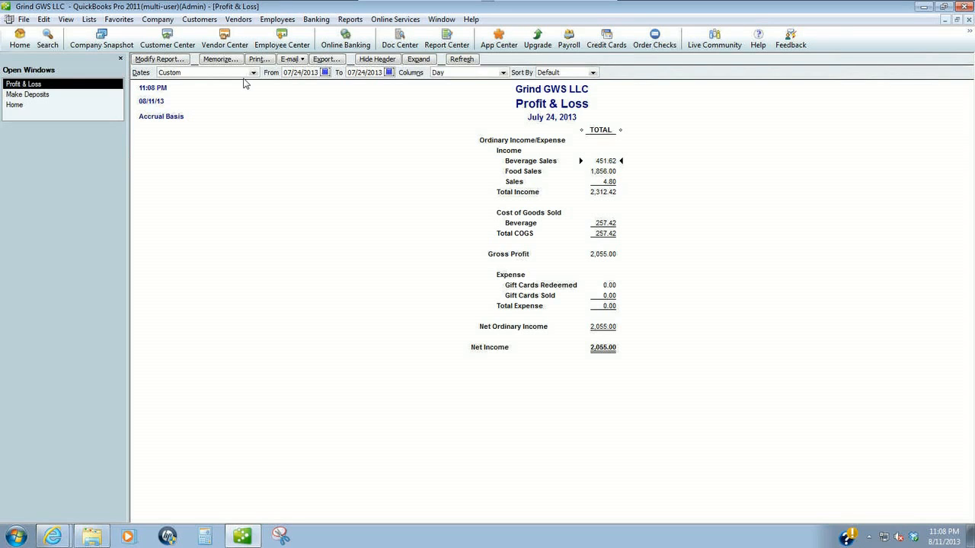
- Change the Make Deposits date to 07/25/2013 in a restored window beside the Daily Sales Report
left_click(28, 94)
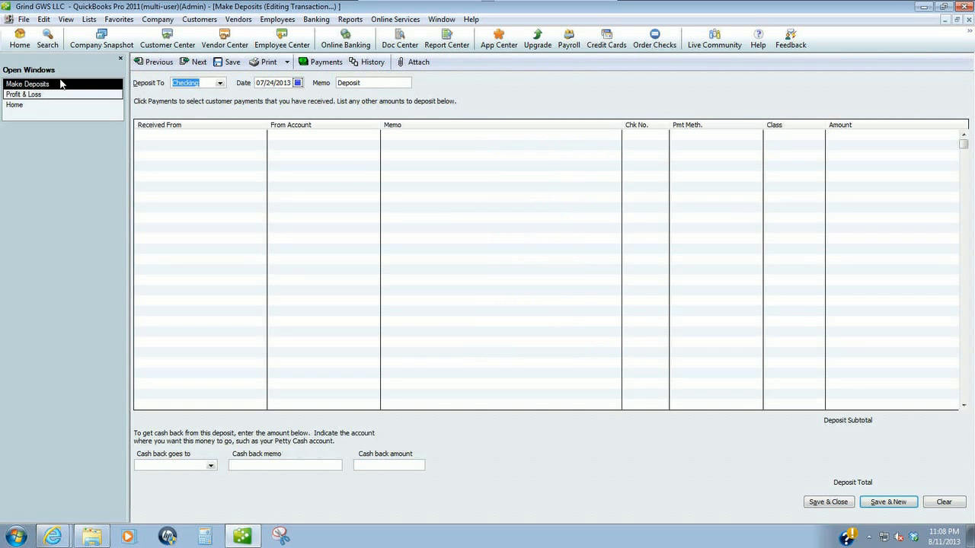
left_click(944, 7)
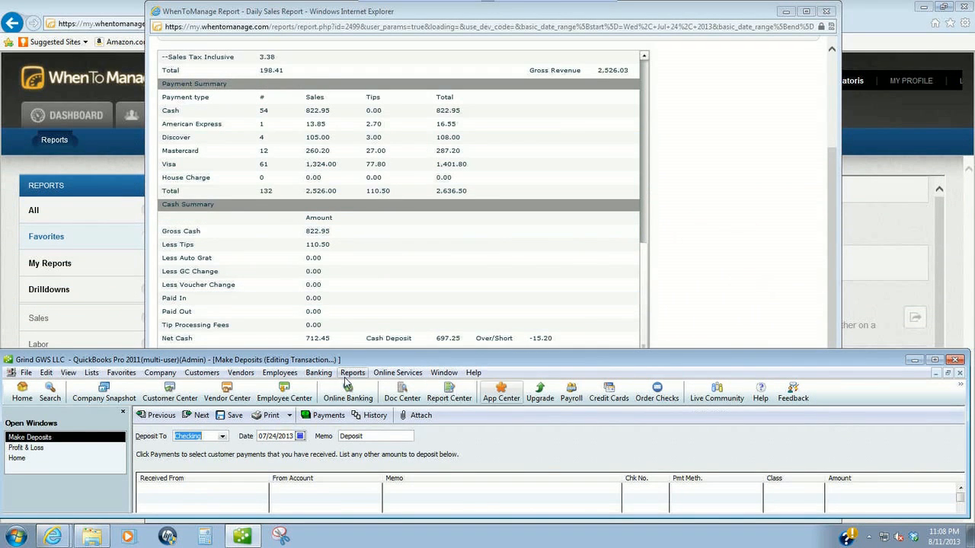
left_click(301, 436)
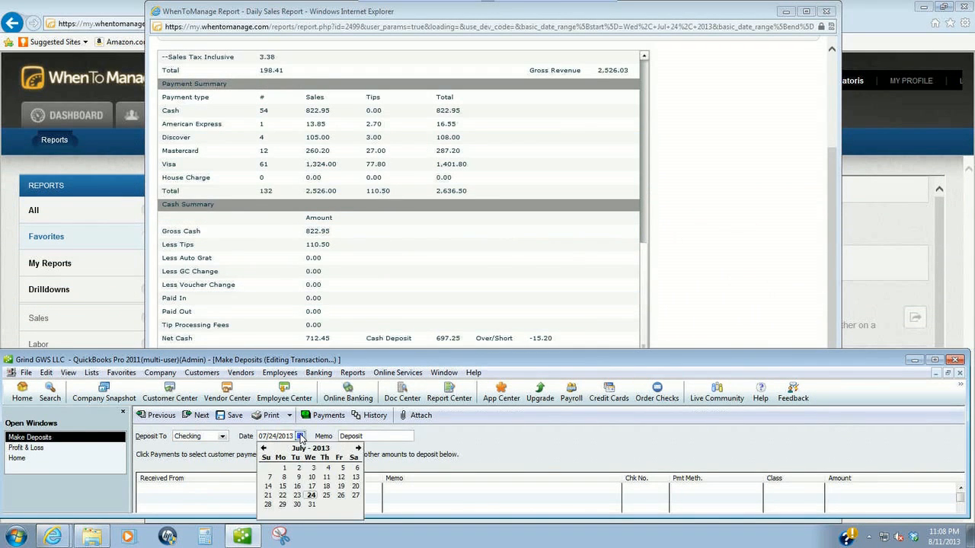
left_click(326, 495)
left_click(753, 289)
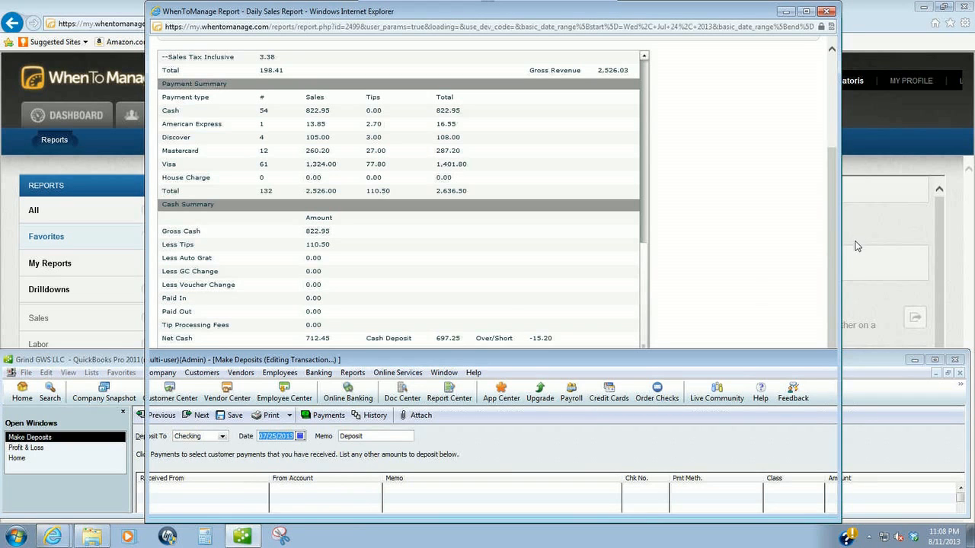
- Run the Daily Sales Report for July 25, 2013
left_click_drag(830, 49, 830, 45)
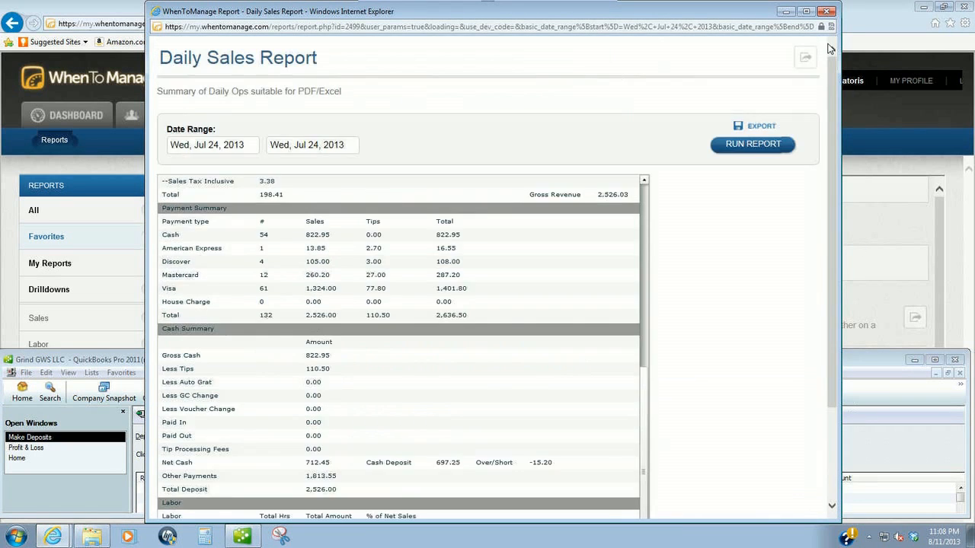
left_click(240, 148)
left_click(222, 145)
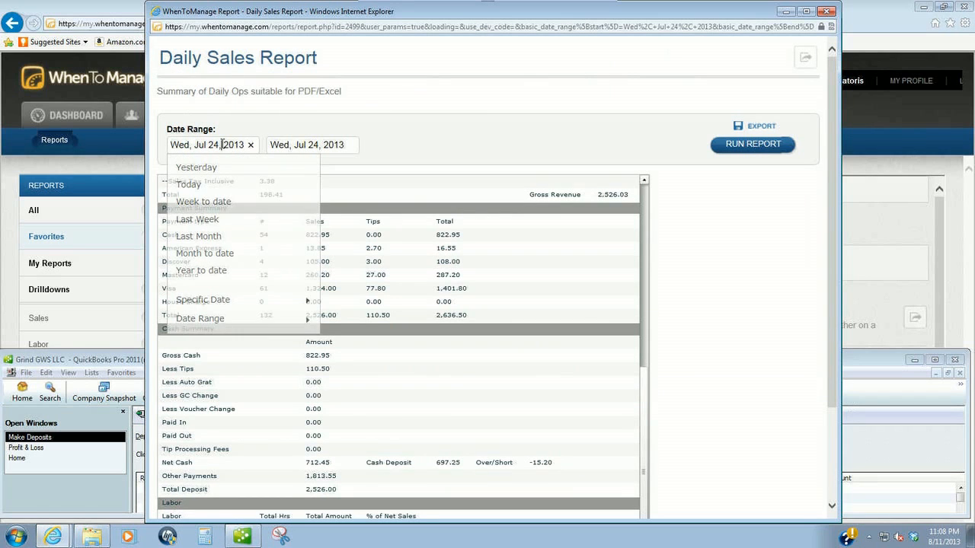
left_click(207, 145)
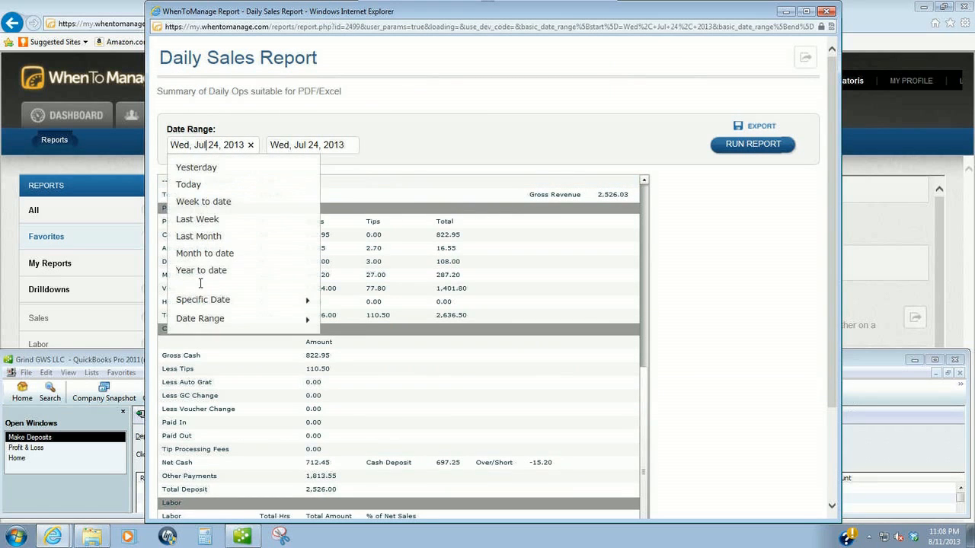
mouse_move(204, 304)
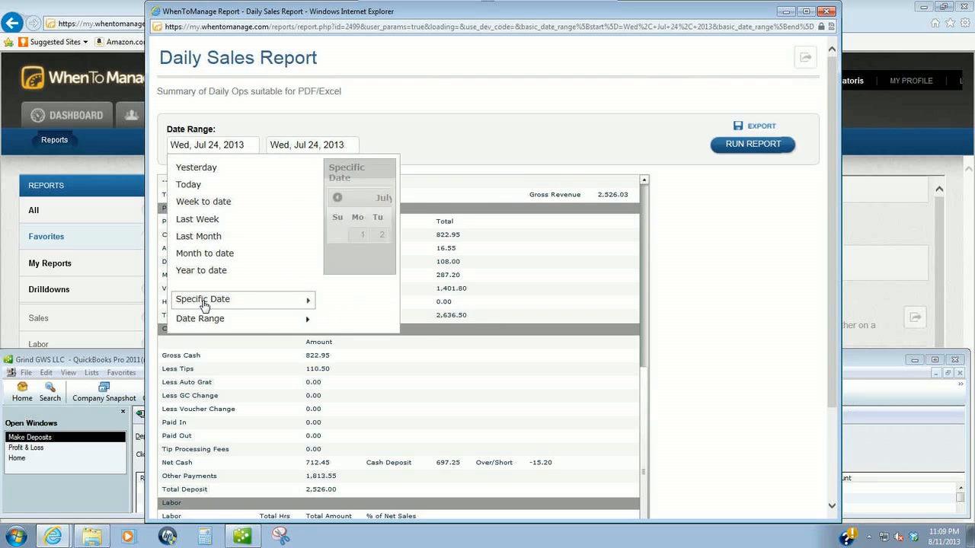
left_click(423, 274)
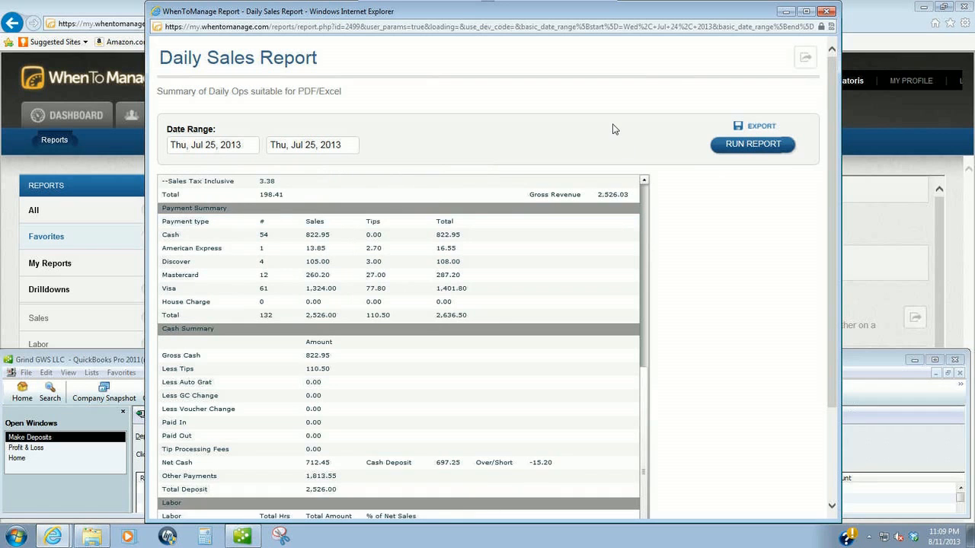
left_click(646, 181)
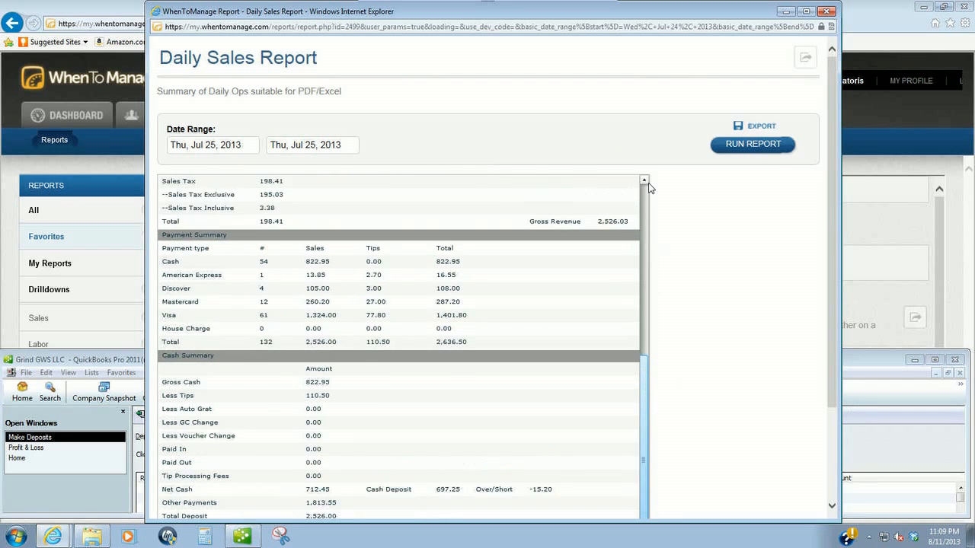
scroll(646, 185, "up", 5)
scroll(527, 175, "up", 1)
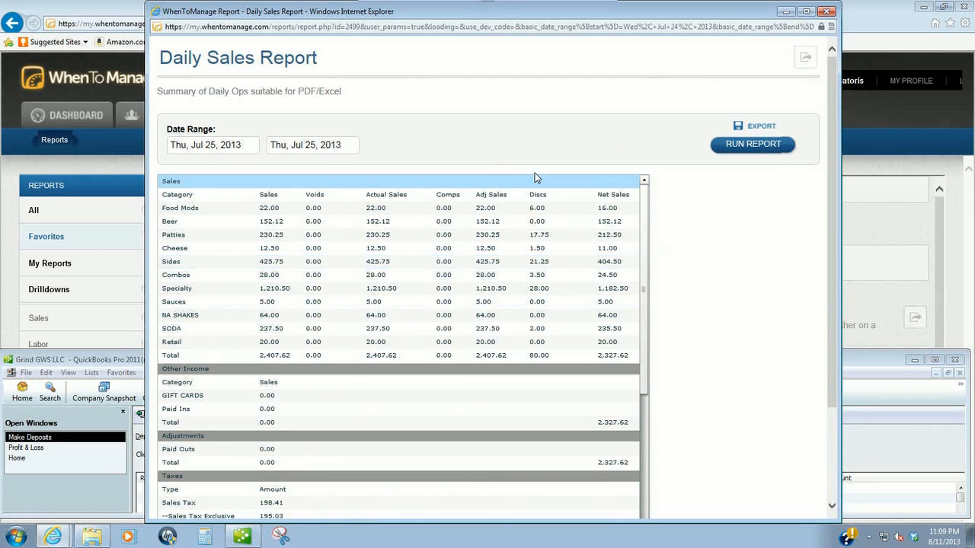
left_click_drag(642, 252, 640, 414)
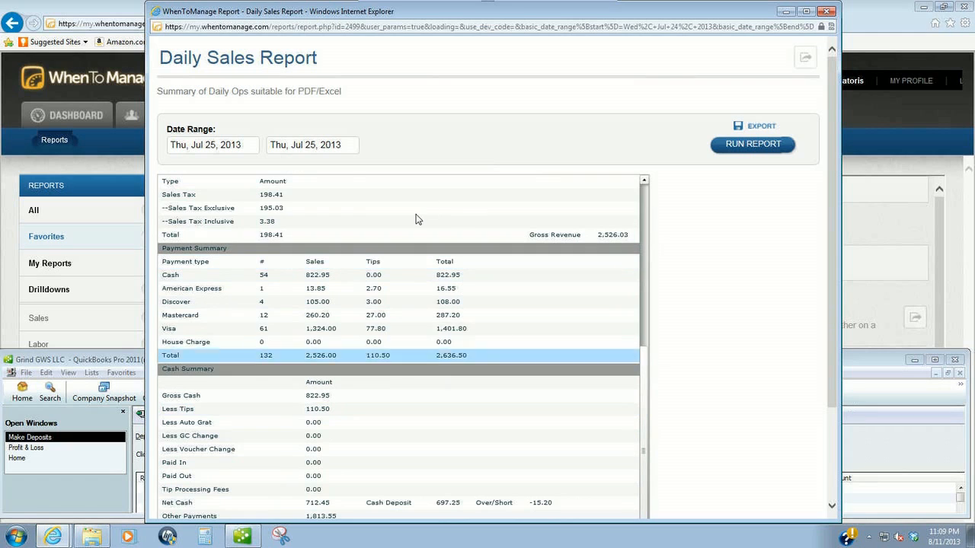
left_click(754, 144)
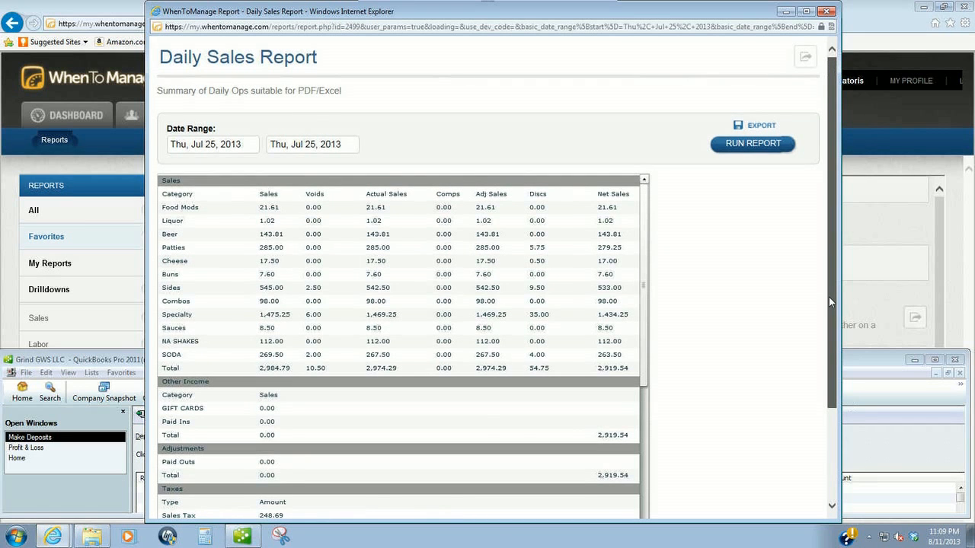
- Scroll the report down to its Payment Summary and Cash Summary sections
scroll(829, 303, "down", 2)
scroll(666, 156, "down", 1)
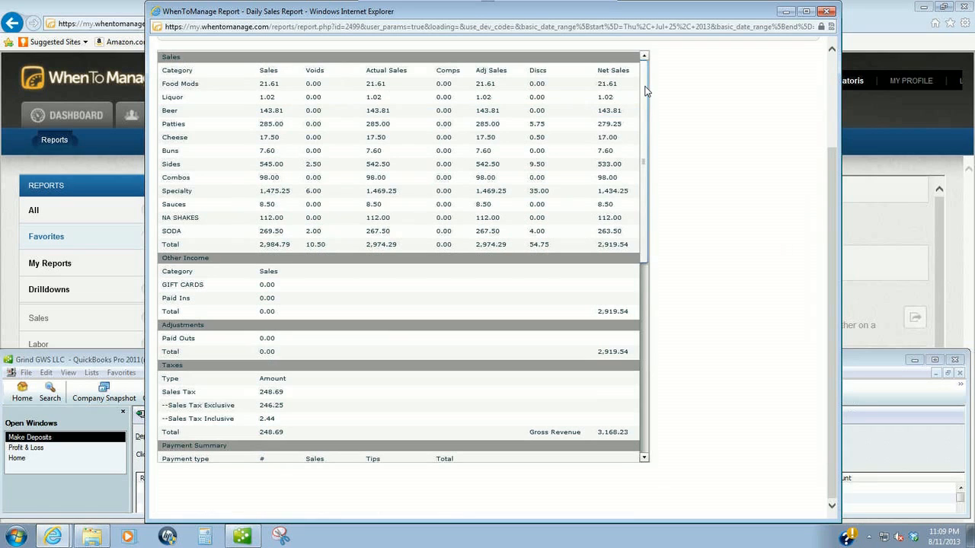
scroll(643, 367, "down", 1)
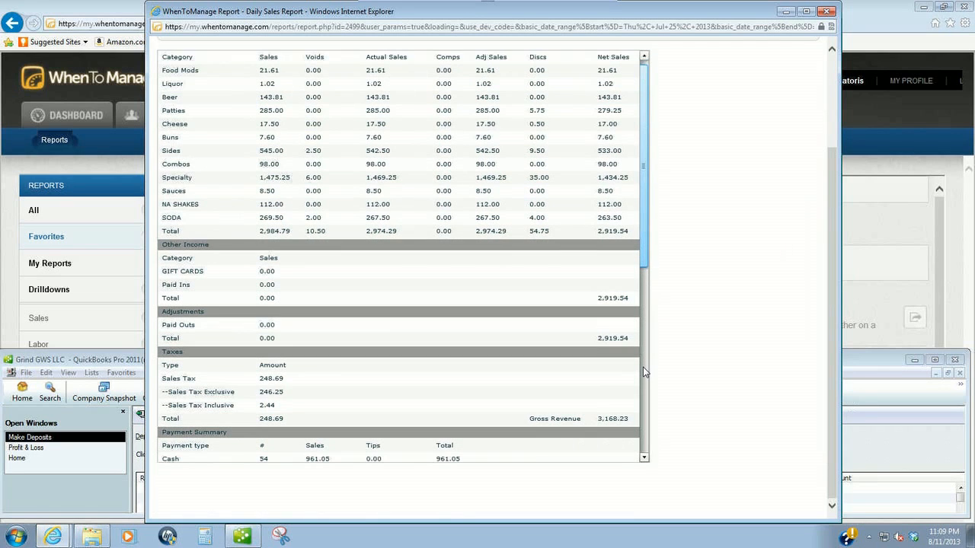
scroll(643, 367, "down", 1)
left_click(643, 367)
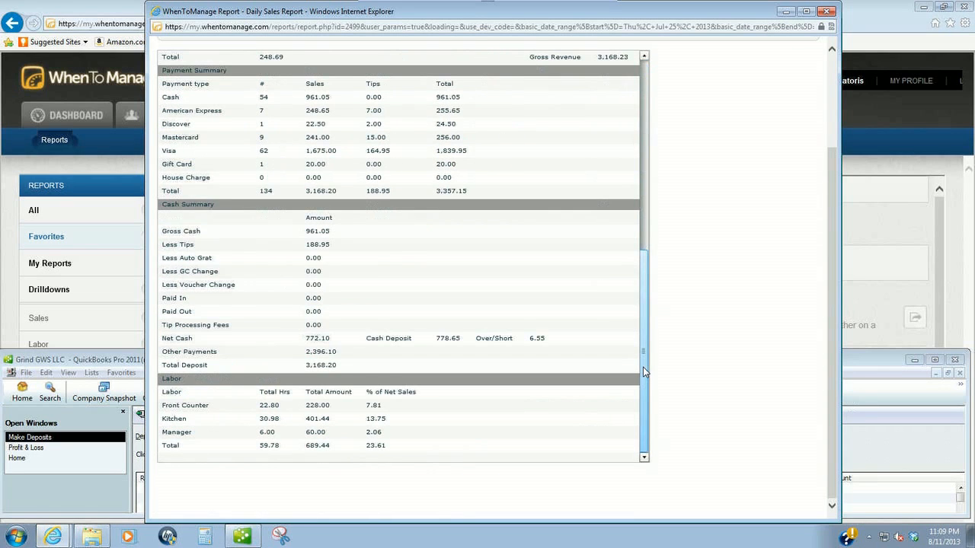
- Add a Sales deposit line: American Express, class Grind, 255.65
left_click(873, 364)
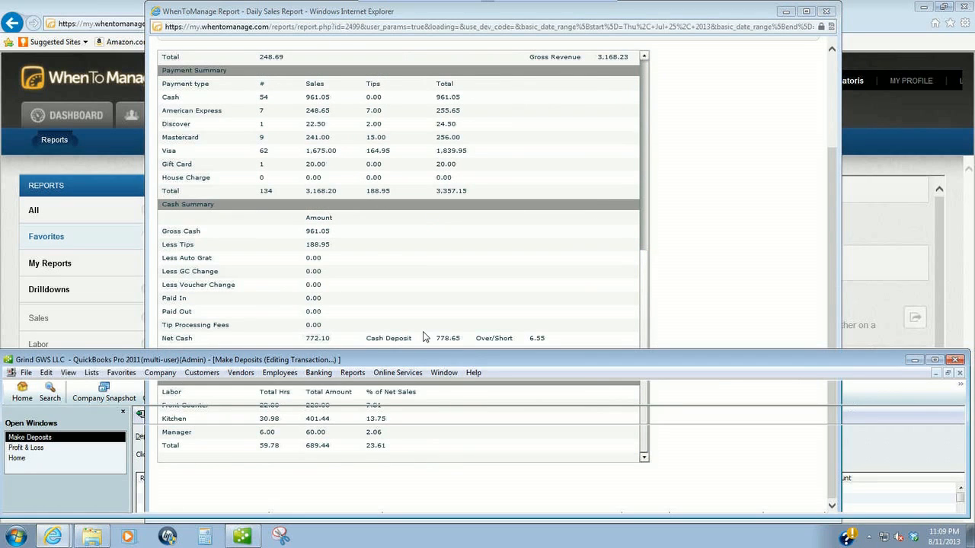
left_click(316, 488)
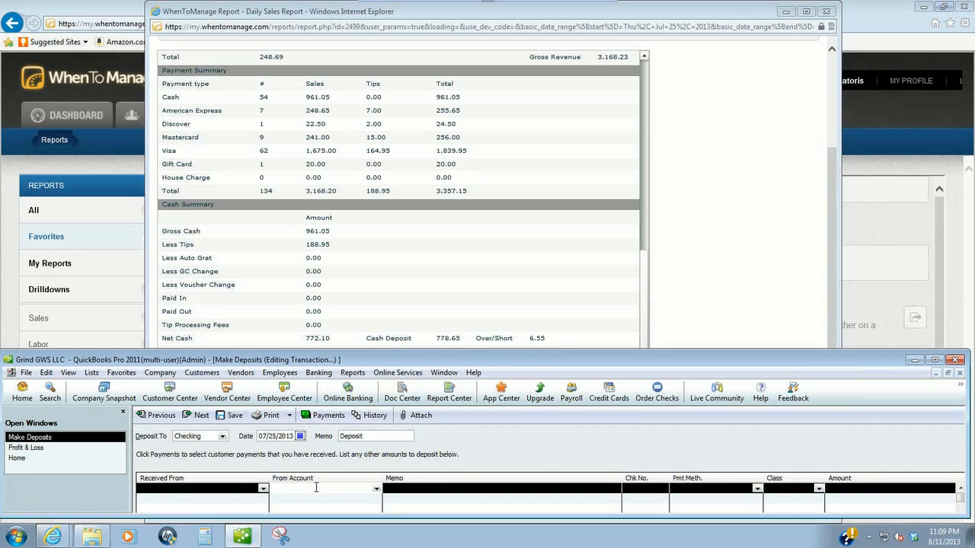
type("Sales")
key("Tab")
key("Tab")
key("Tab")
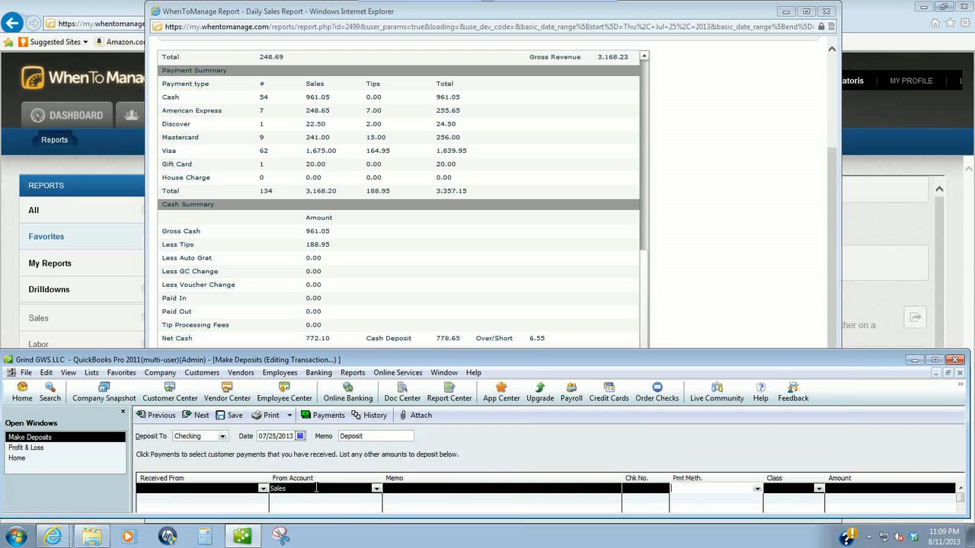
type("a")
key("Tab")
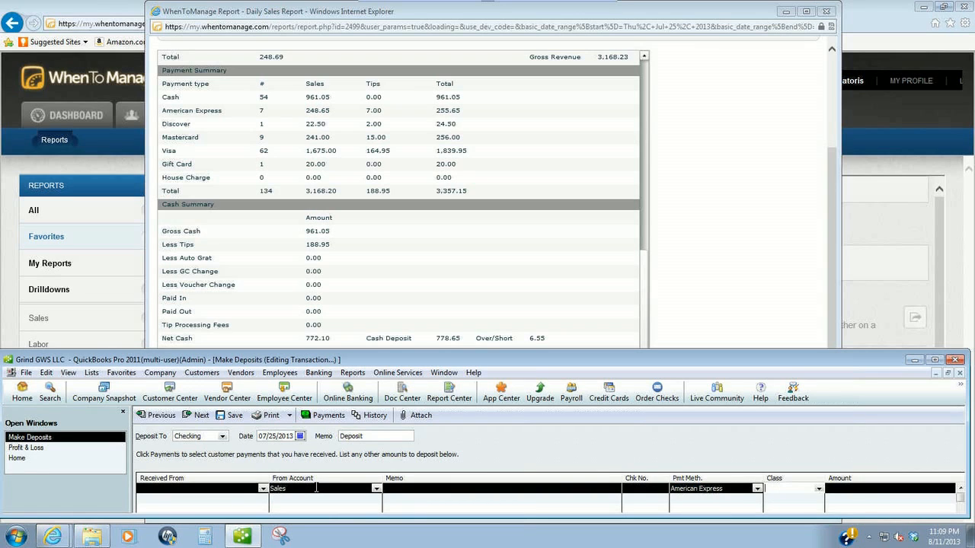
type("g")
key("Tab")
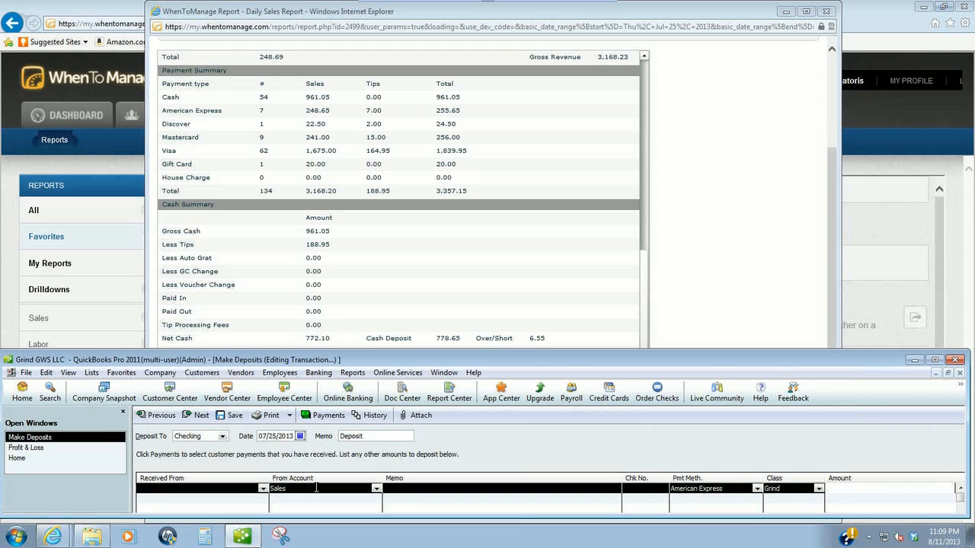
type("255.65")
key("Return")
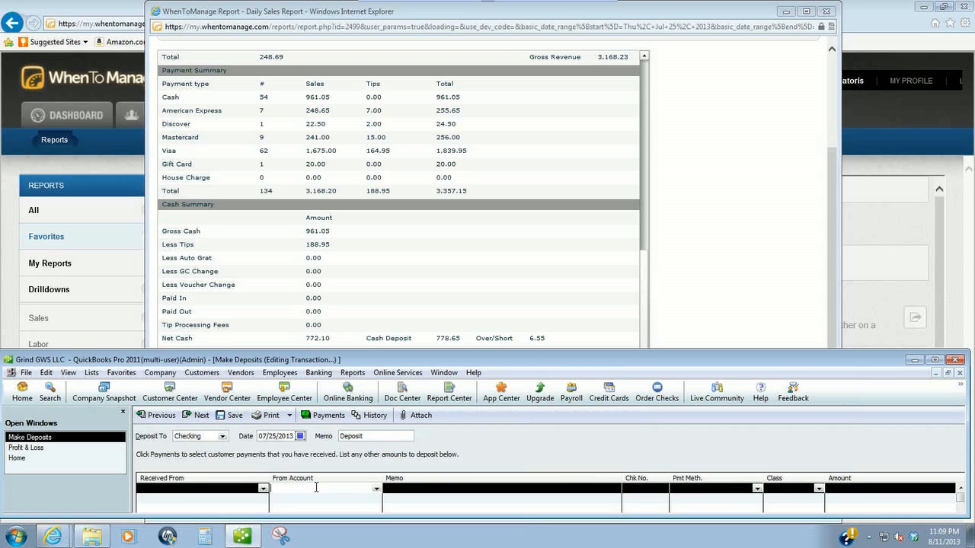
- Add a Sales Visa line for Grind totalling 24.50 + 256.00 + 1839.95 = 2,120.45
type("Sales")
key("Tab")
key("Tab")
key("Tab")
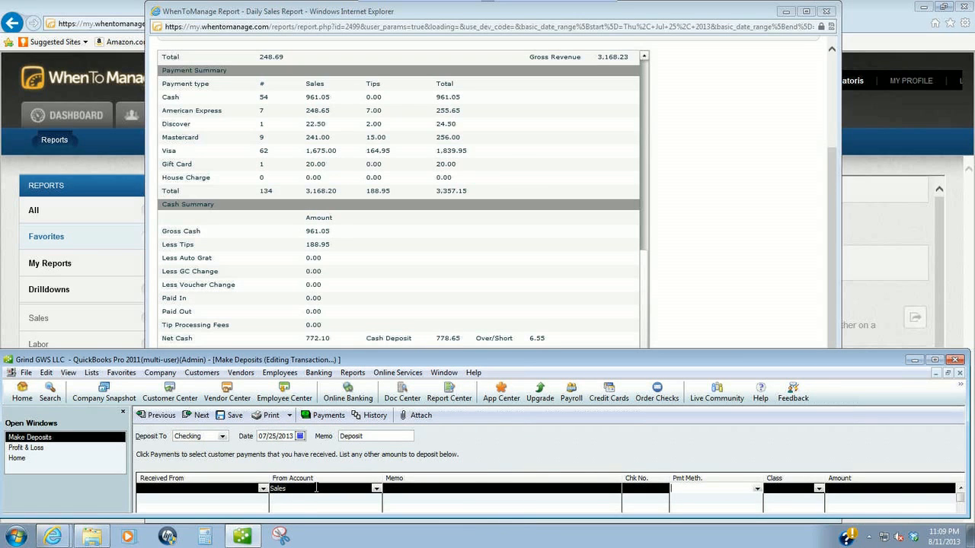
type("v")
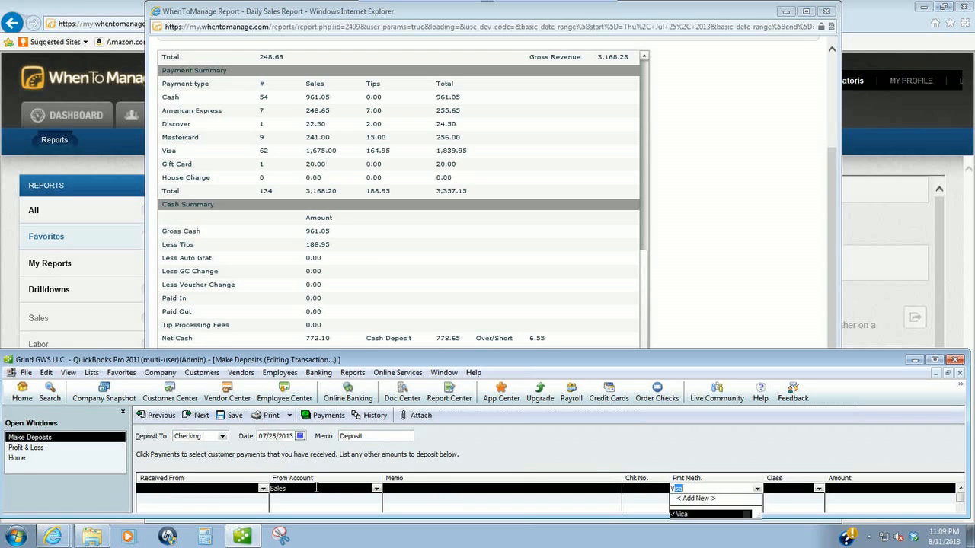
key("Tab")
type("g")
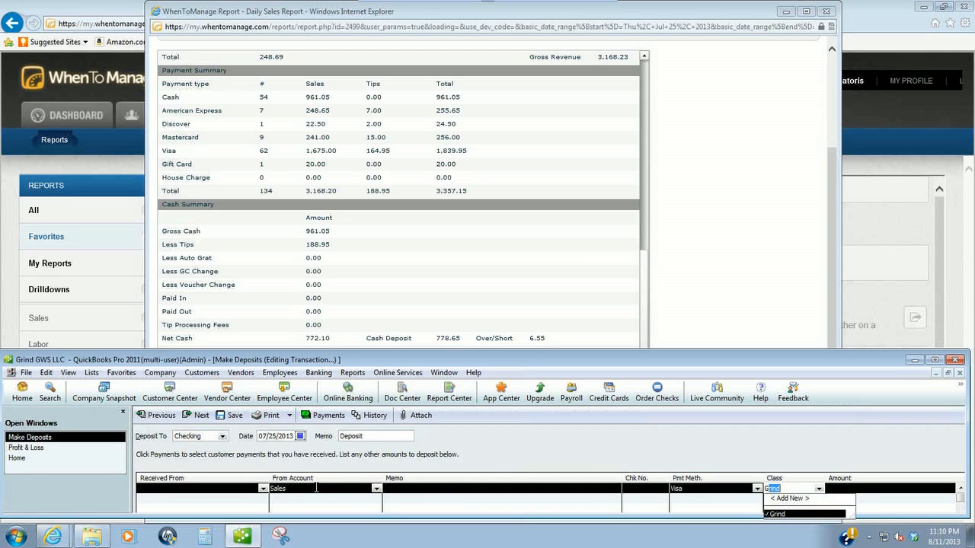
key("Tab")
type("24")
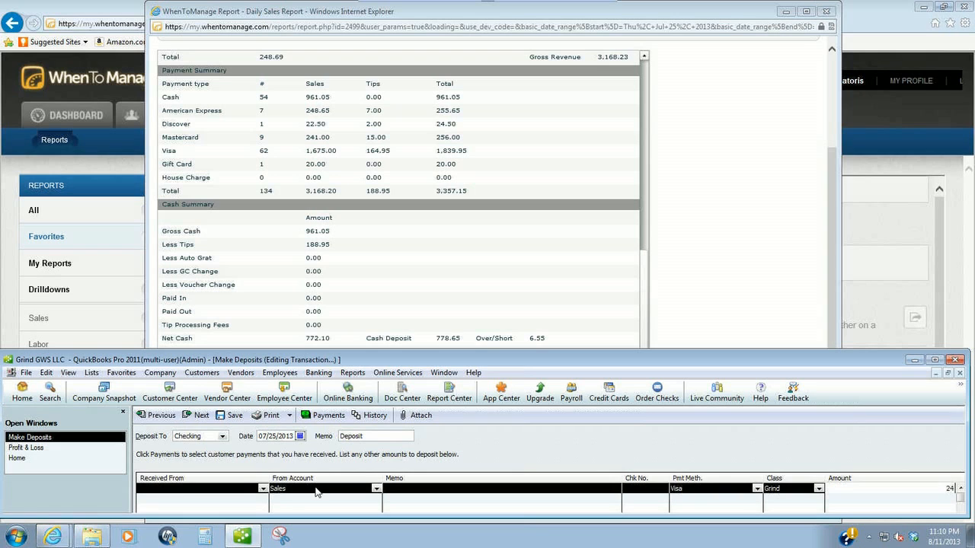
type(".50 + 256.00 + 18")
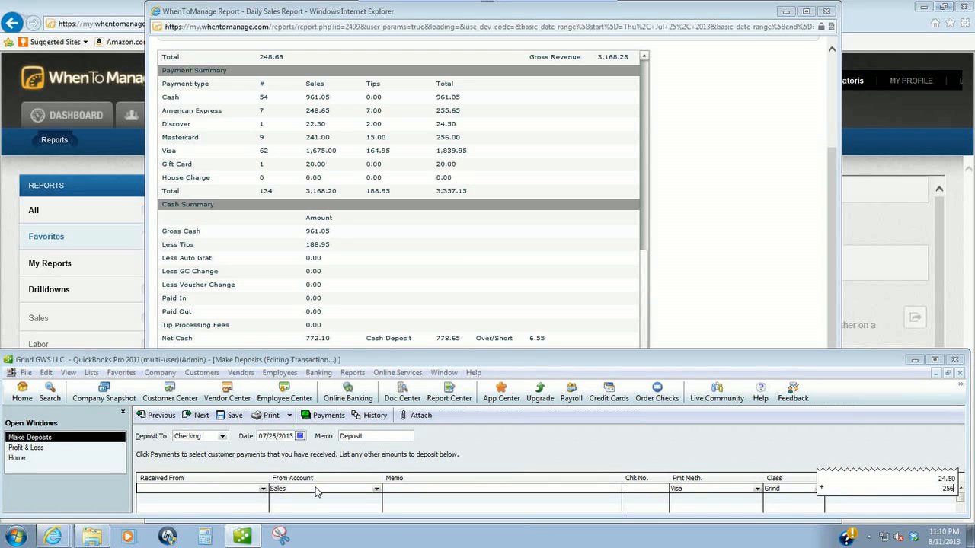
type("39.95")
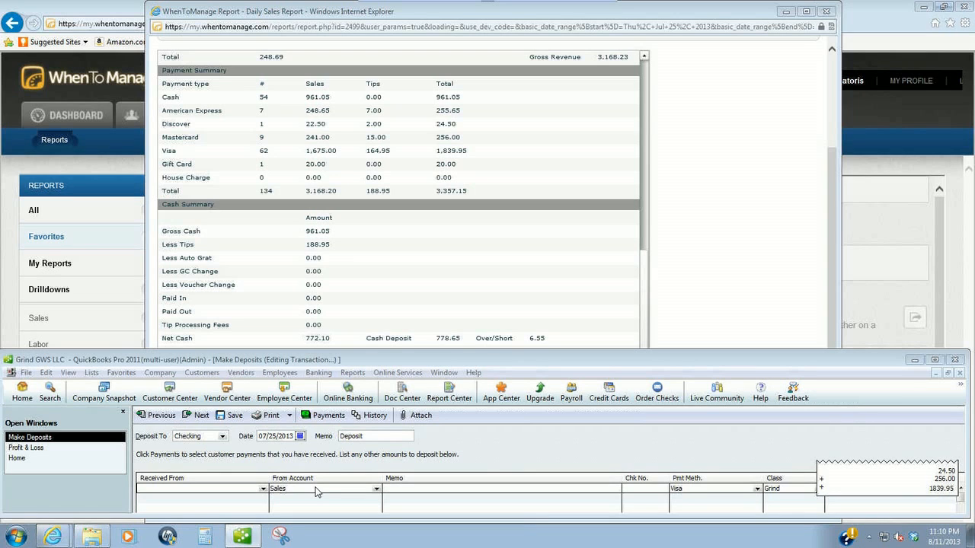
key("Return")
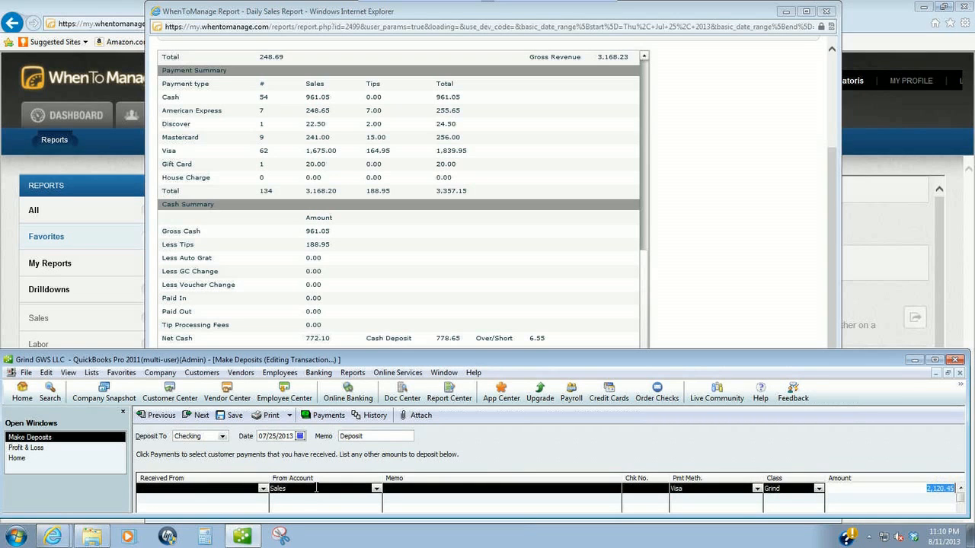
key("Return")
left_click(317, 488)
- Add a Sales deposit line: Cash, class Grind, 778.65
type("sales")
key("Tab")
key("Tab")
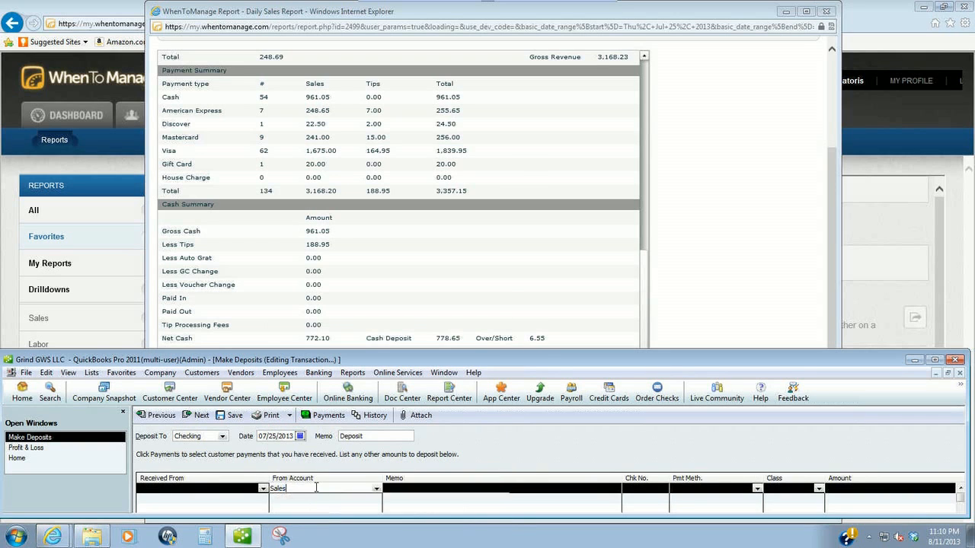
key("Tab")
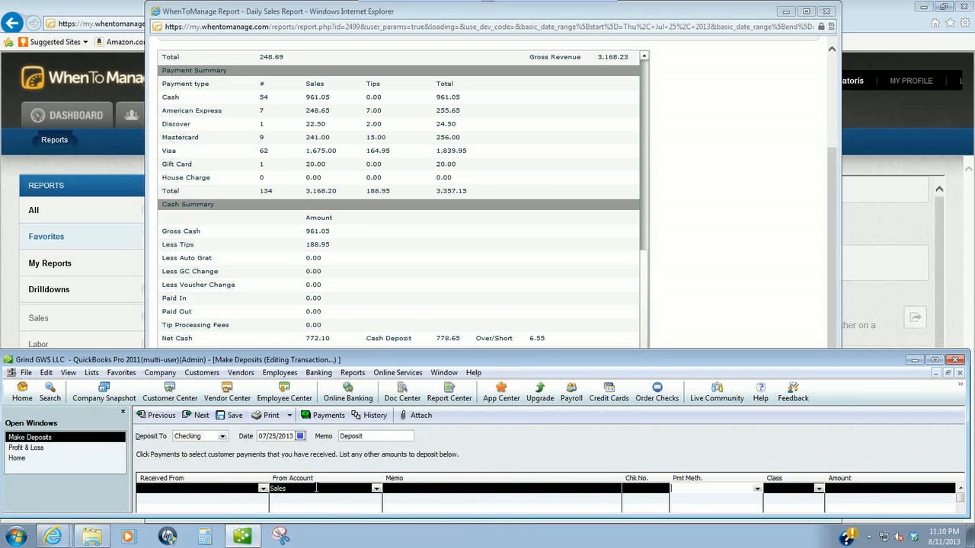
type("c")
key("Tab")
type("G")
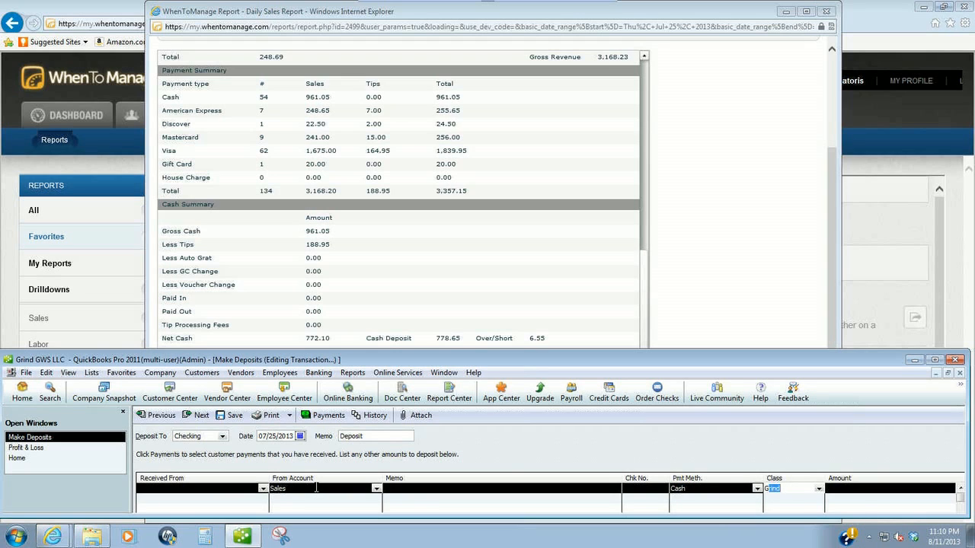
key("Tab")
type("7")
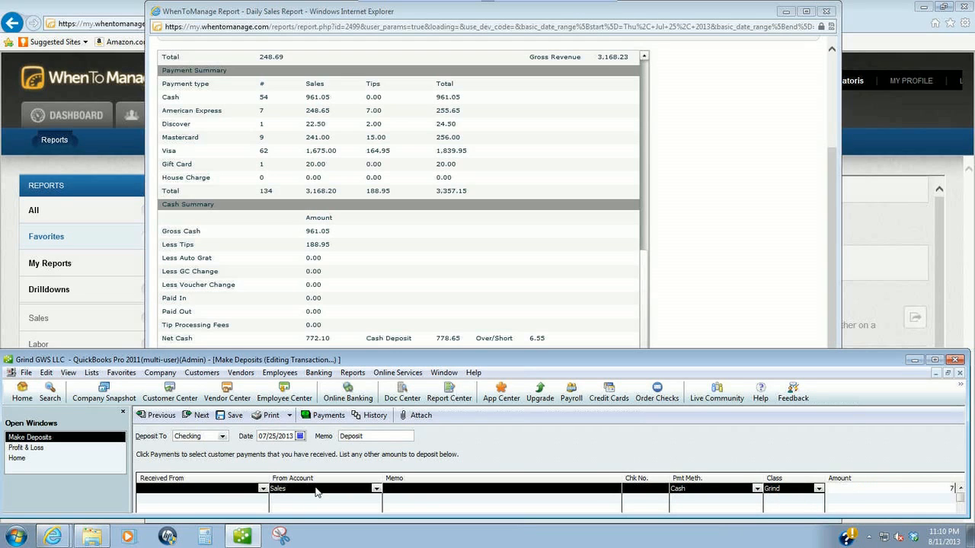
type("78.65")
key("Return")
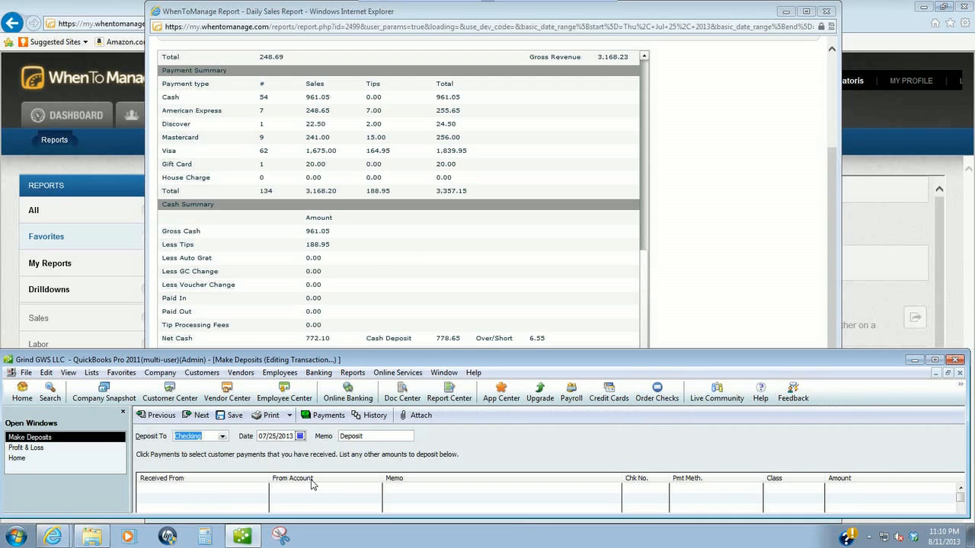
- Exit the full-screen LogMeIn view so the session shows inside Firefox
mouse_move(591, 6)
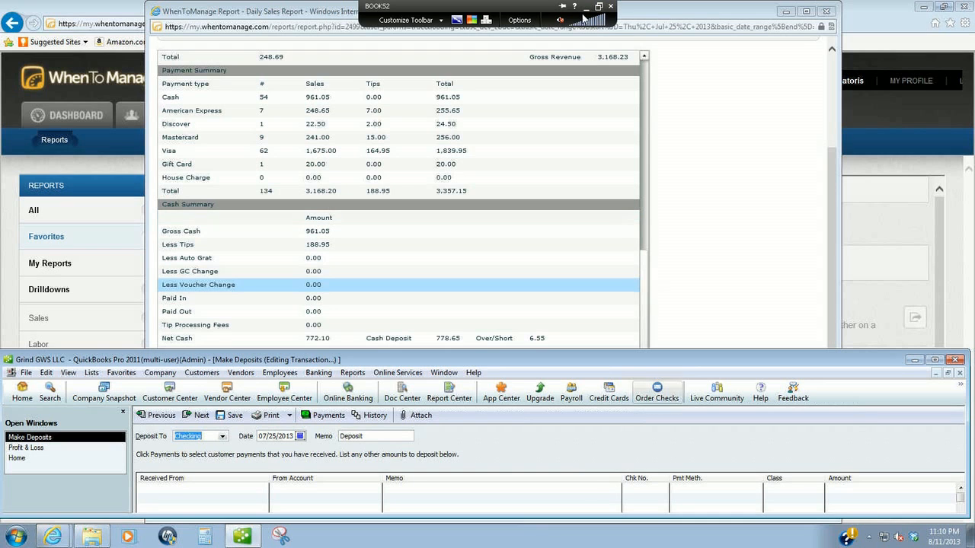
left_click(599, 6)
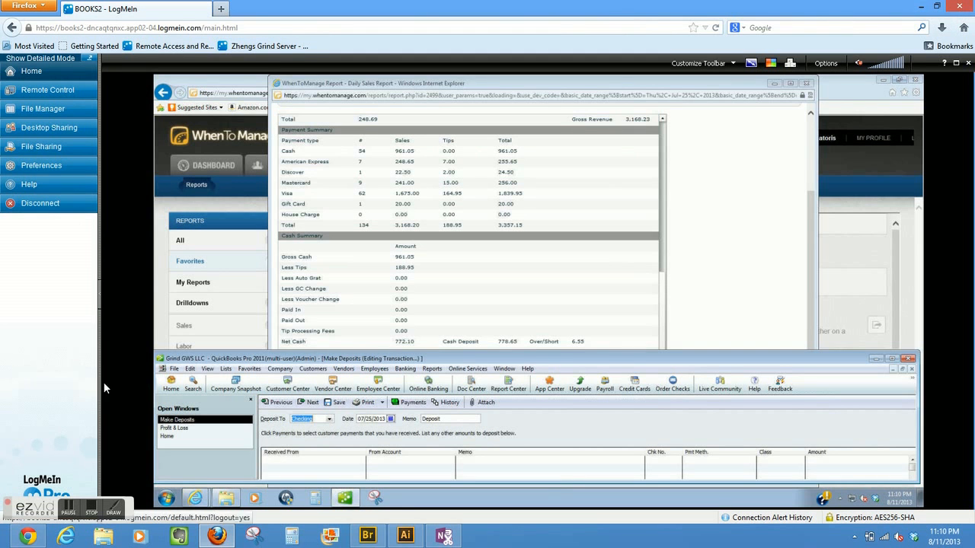
left_click(72, 514)
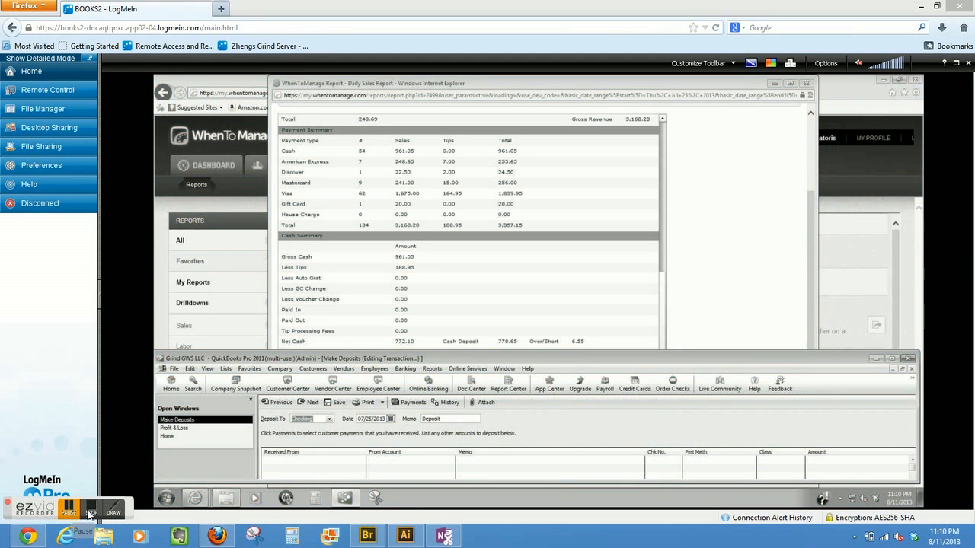